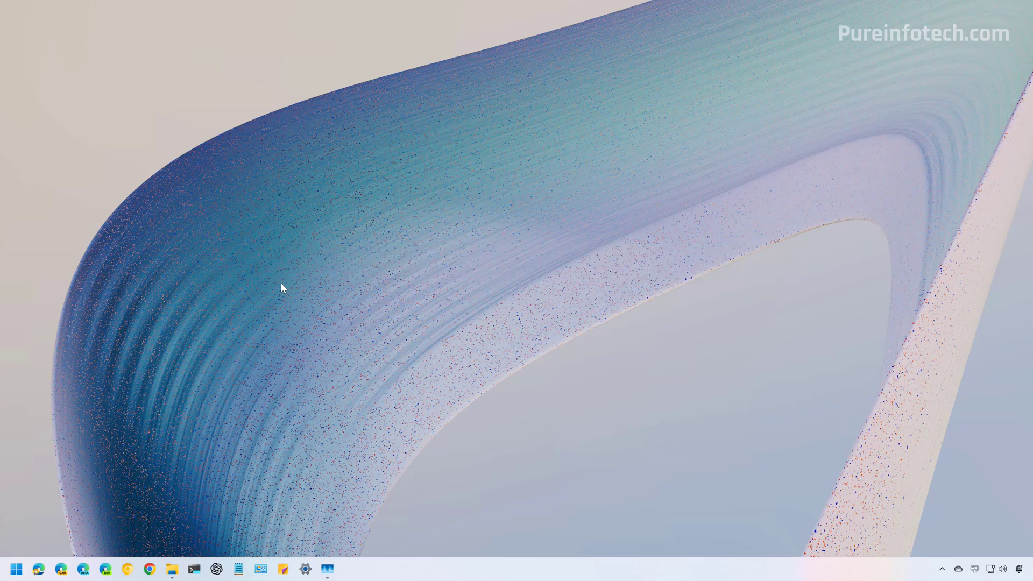
Open the Disks & volumes page under the advanced storage options in the Settings app.
key("super")
type("settings")
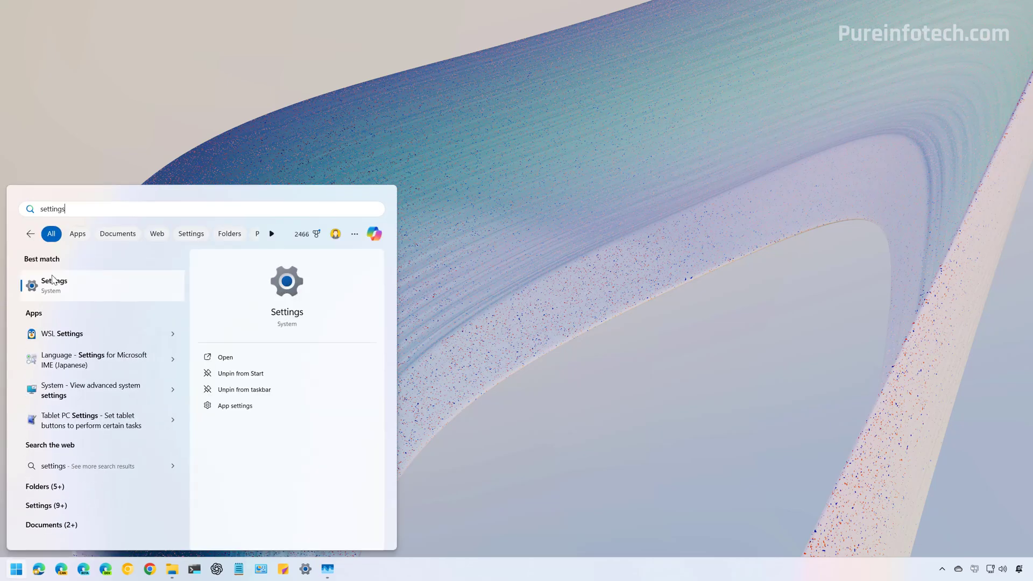
left_click(104, 292)
left_click(240, 212)
scroll(528, 325, "down", 5)
left_click(457, 180)
left_click(467, 428)
scroll(476, 422, "down", 3)
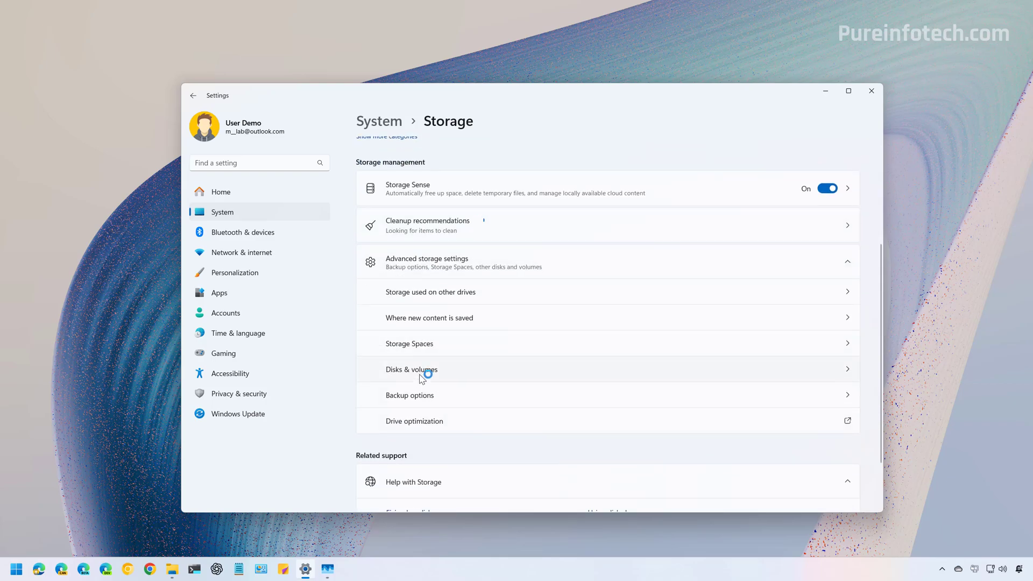
left_click(423, 377)
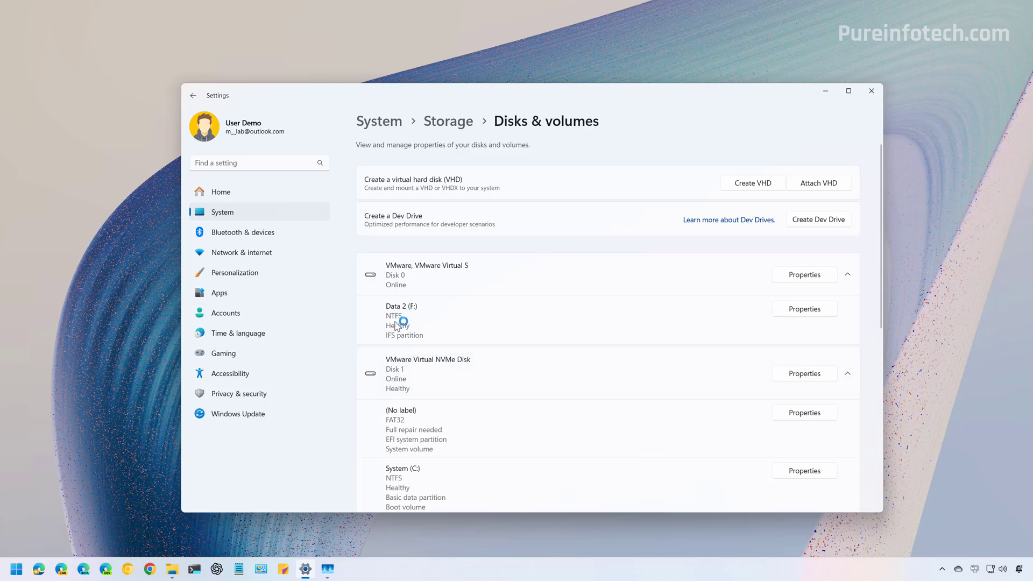
Quick-format the Data 2 (F:) volume as NTFS with the label Files and the default 4 KB allocation unit size.
left_click(807, 311)
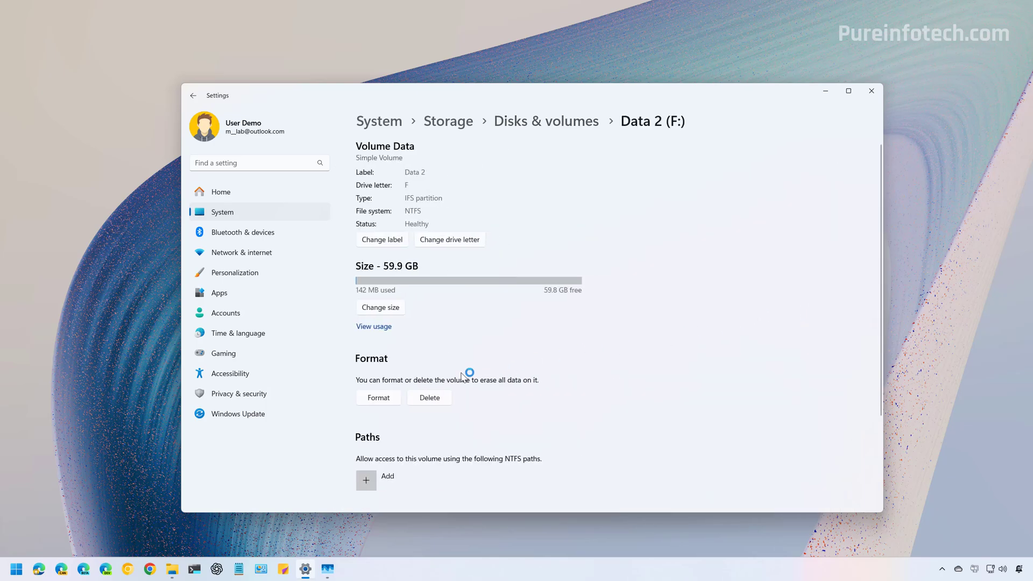
left_click(380, 399)
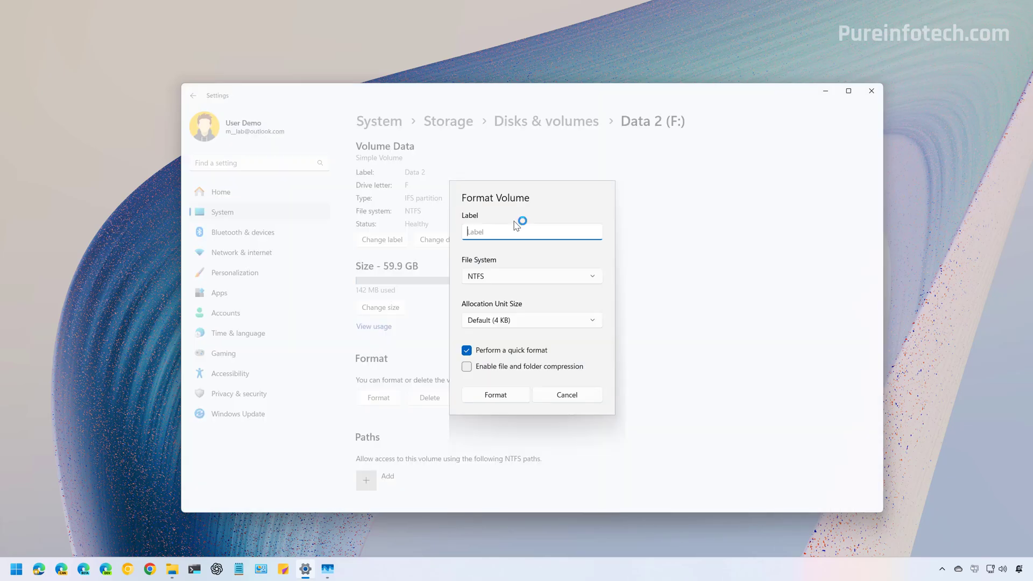
type("Files")
left_click(506, 279)
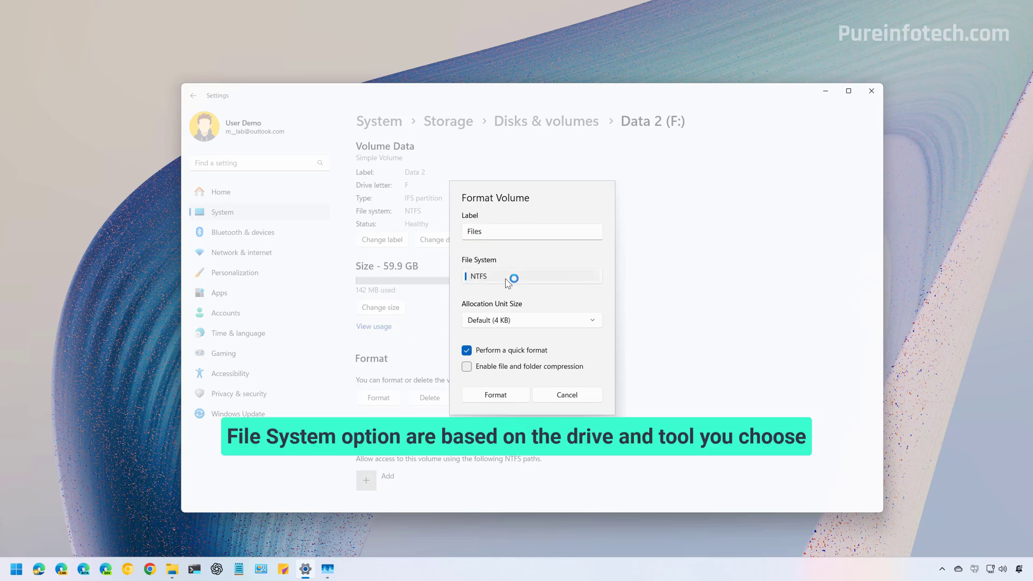
left_click(503, 279)
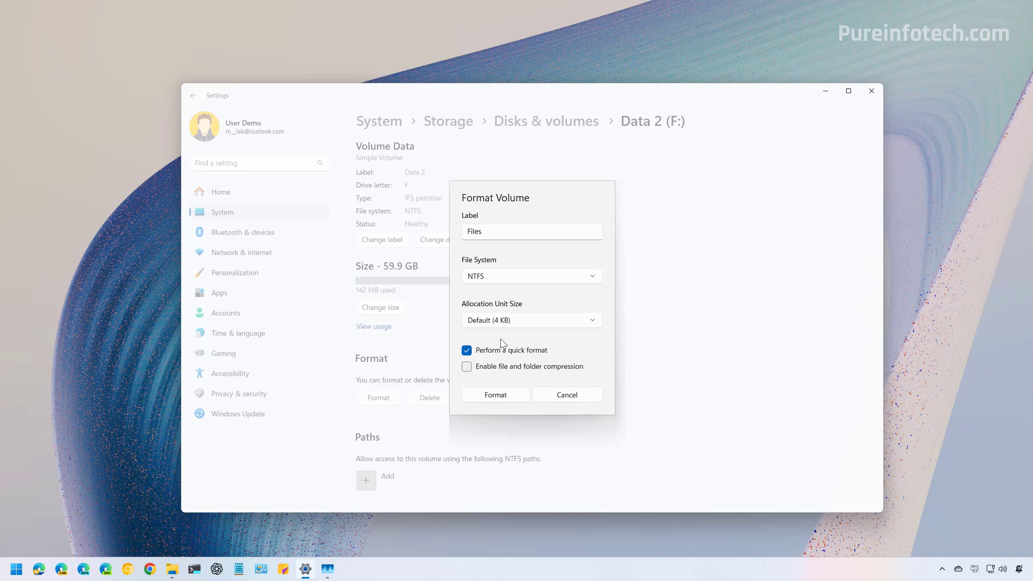
left_click(496, 347)
left_click(496, 347)
left_click(495, 395)
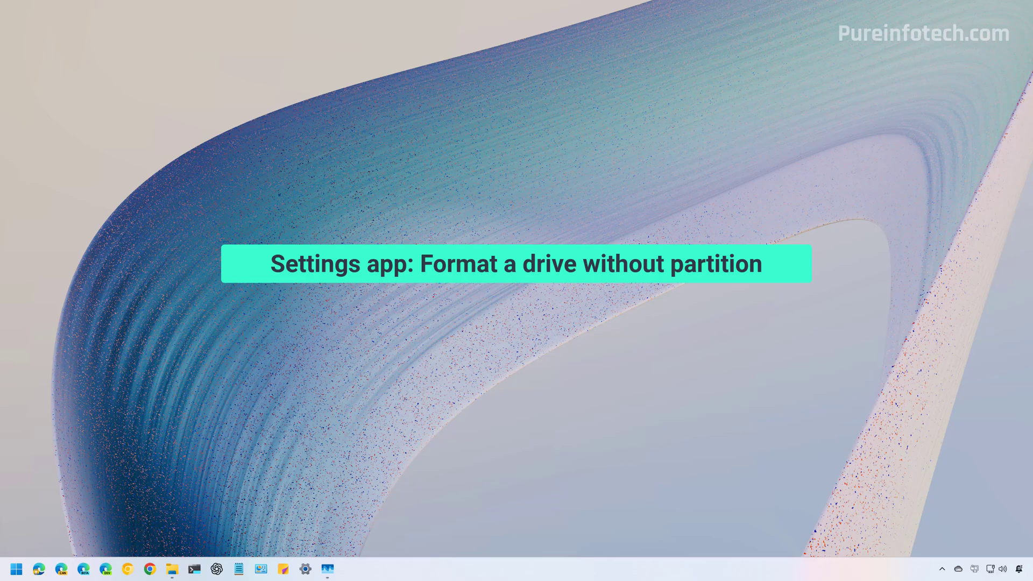
Reopen the Settings app and go to the system's Disks & volumes storage page.
key("super")
type("settings")
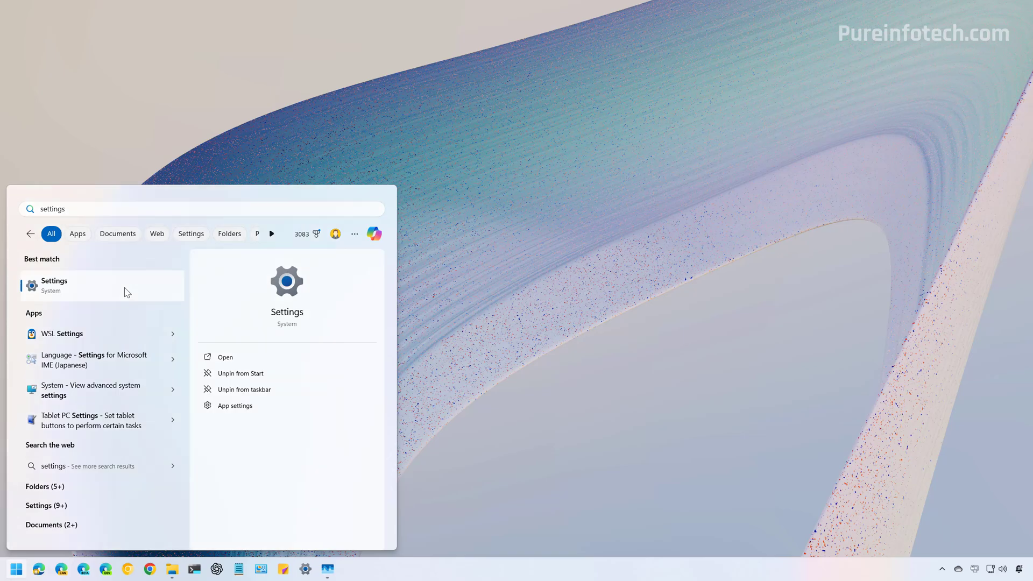
left_click(124, 291)
left_click(228, 218)
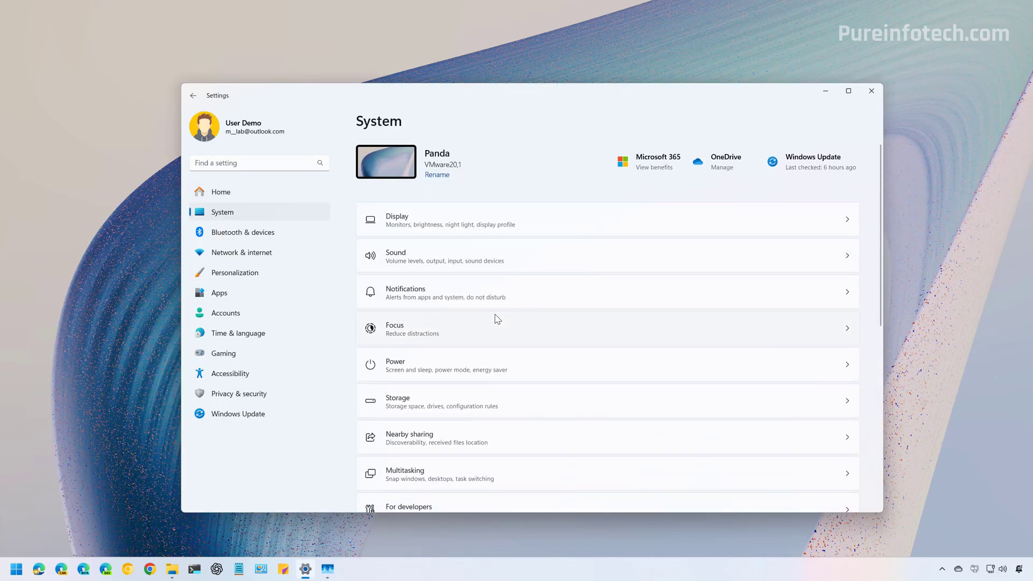
left_click(433, 402)
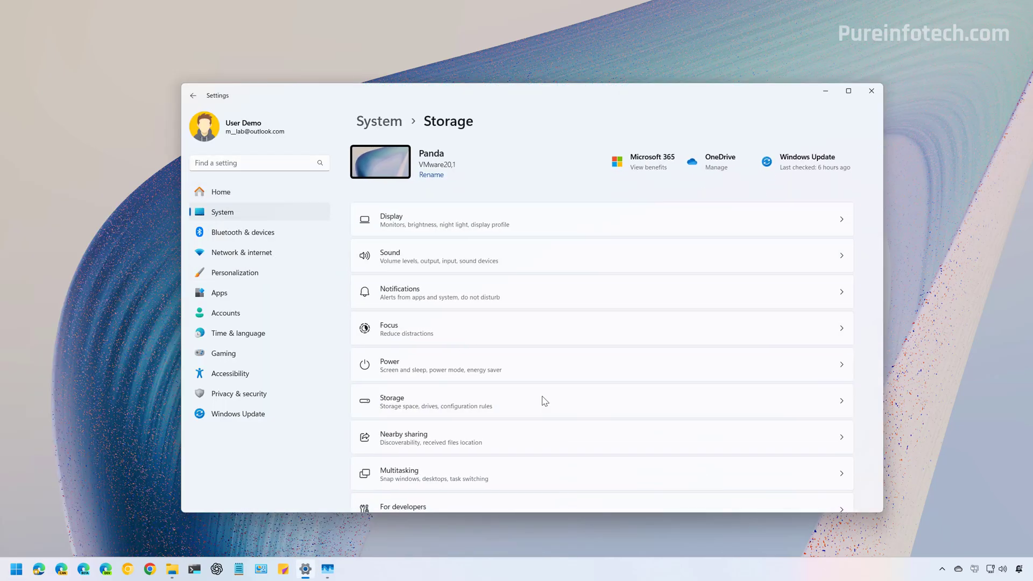
scroll(545, 401, "down", 2)
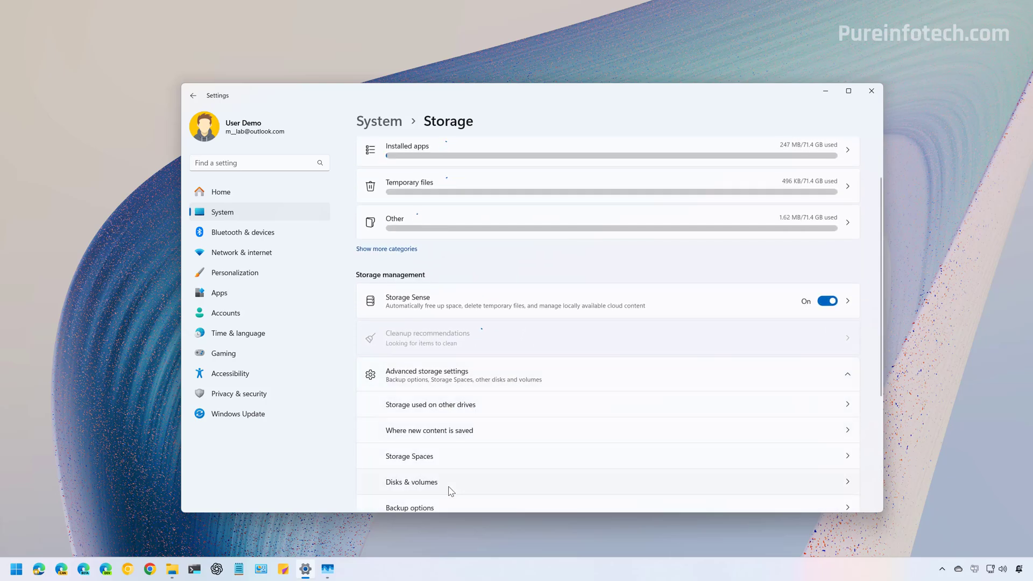
left_click(450, 481)
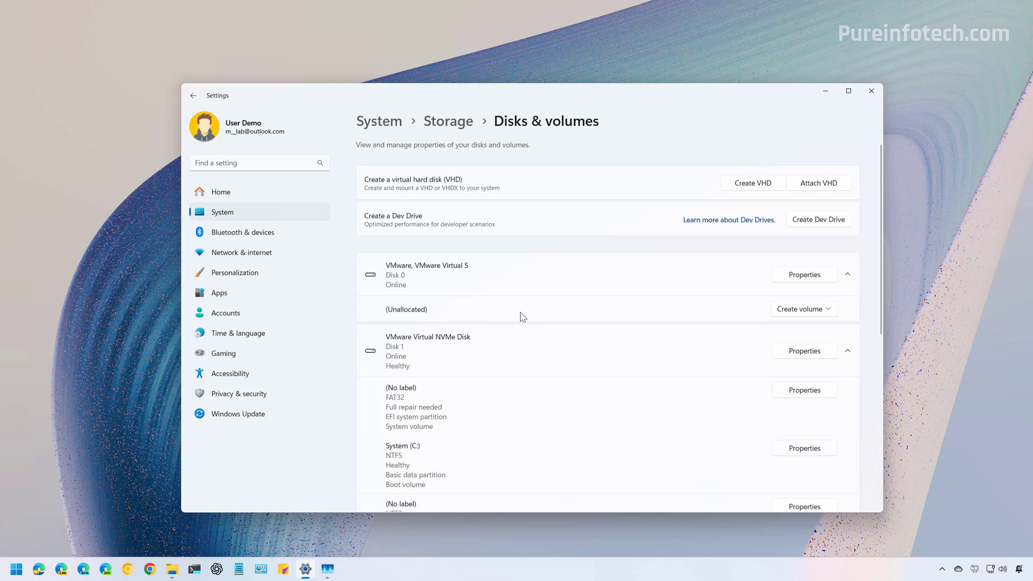
Start a simple volume in Disk 0's unallocated space, labelled Data with drive letter F.
left_click(829, 310)
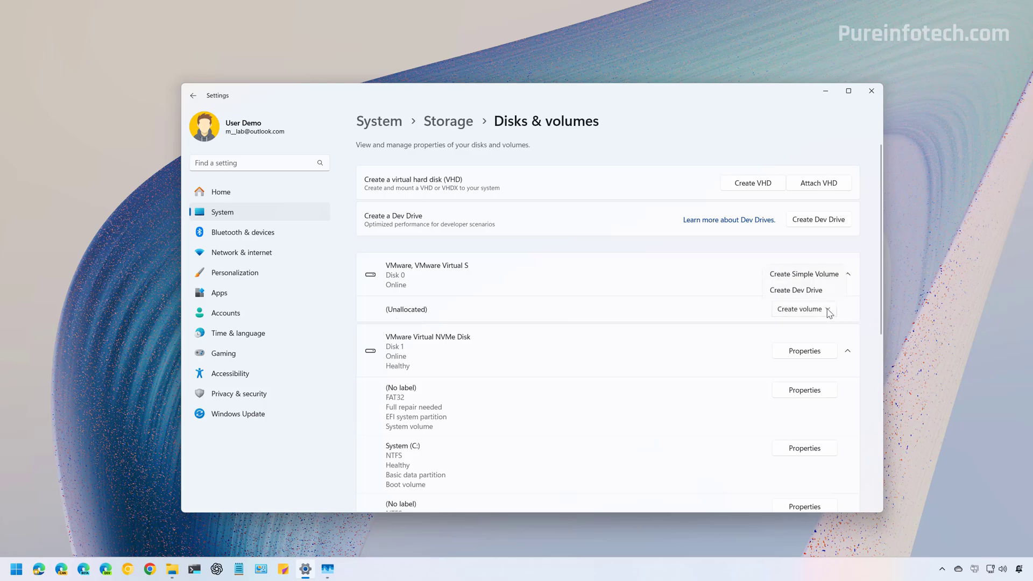
left_click(804, 274)
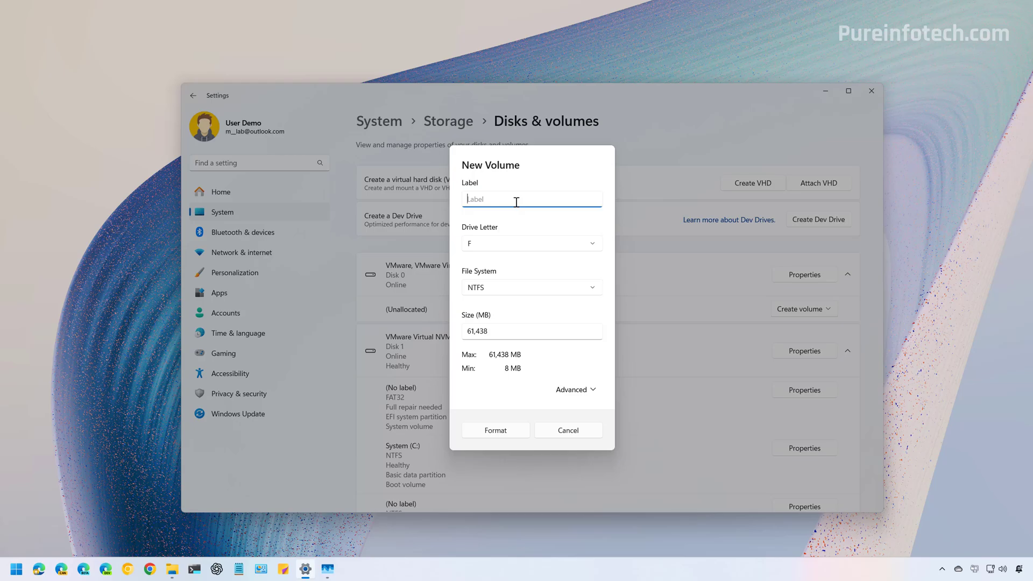
type("Datas")
left_click(512, 243)
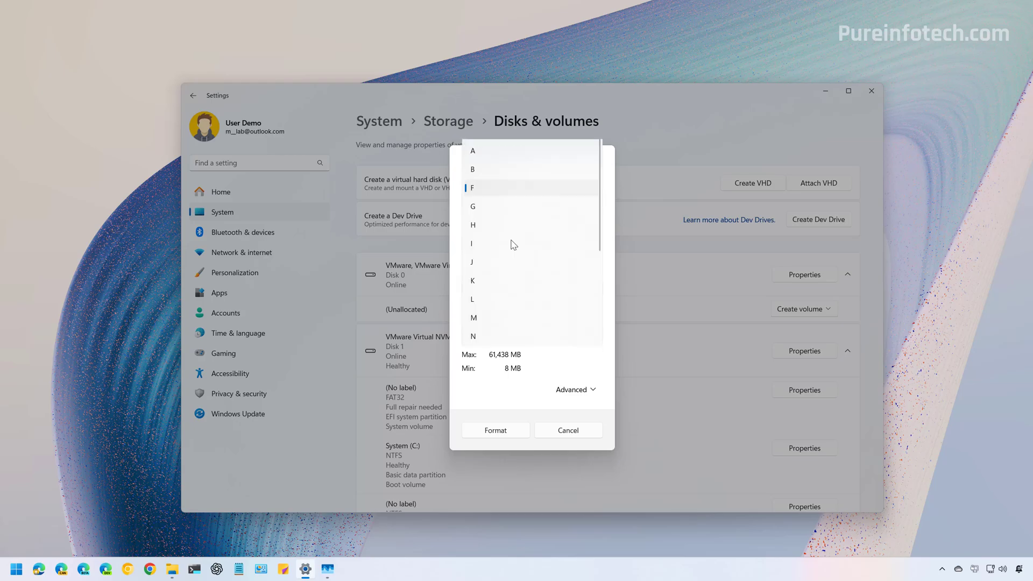
left_click(459, 225)
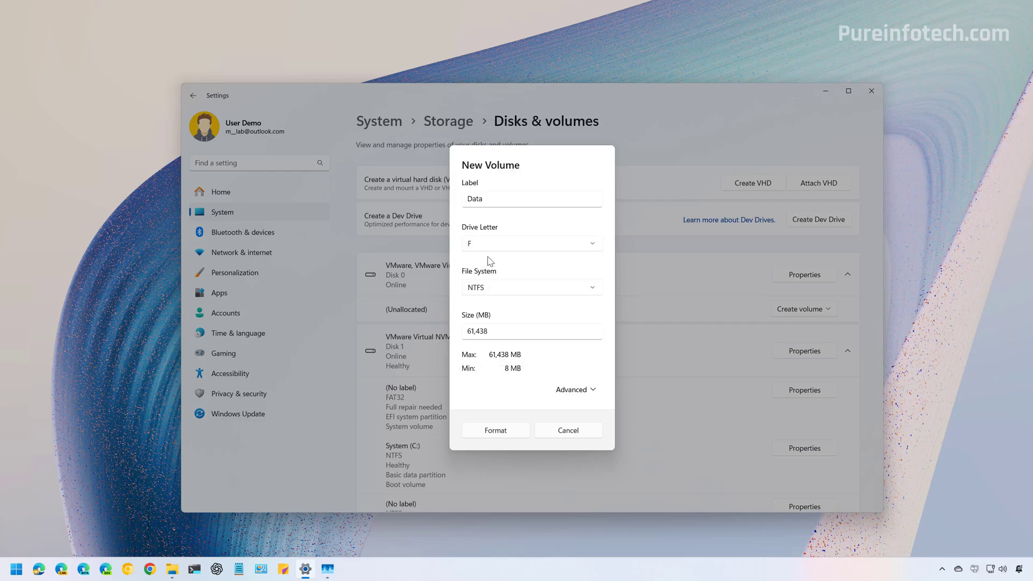
Format the new volume with the NTFS file system and the full size of 61,438 MB.
left_click(517, 289)
left_click(519, 290)
left_click(511, 332)
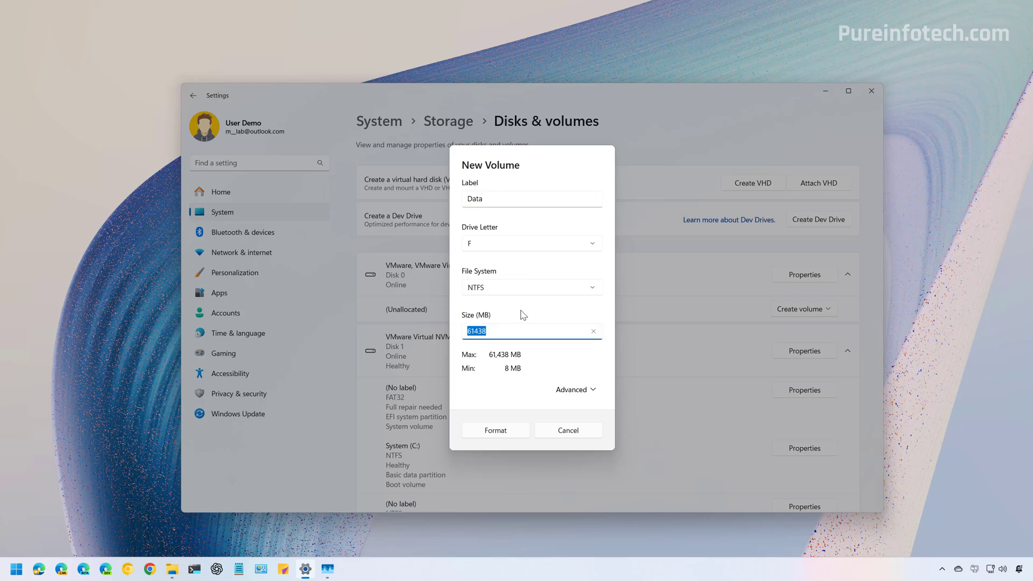
key("shift+Tab")
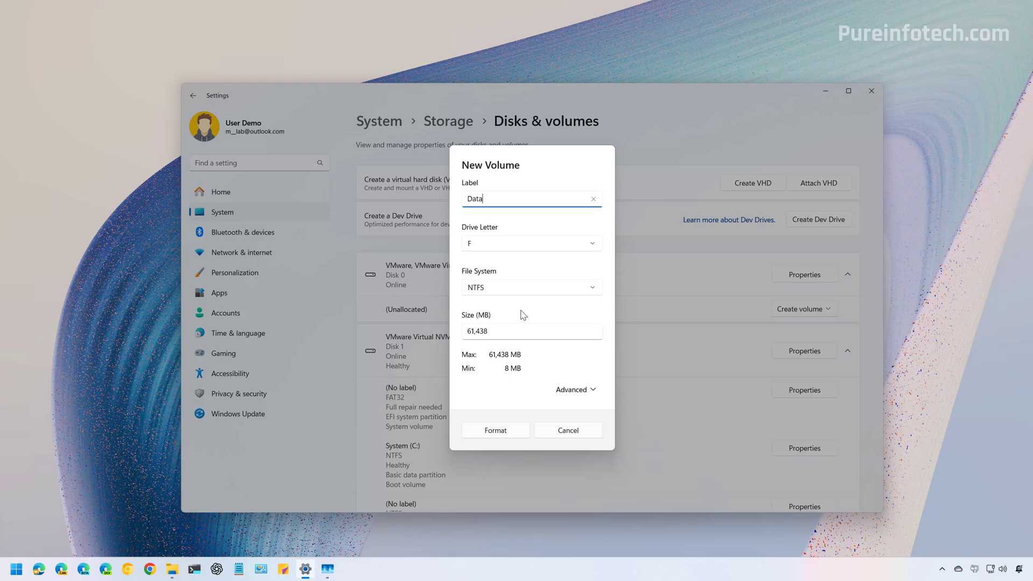
left_click(514, 332)
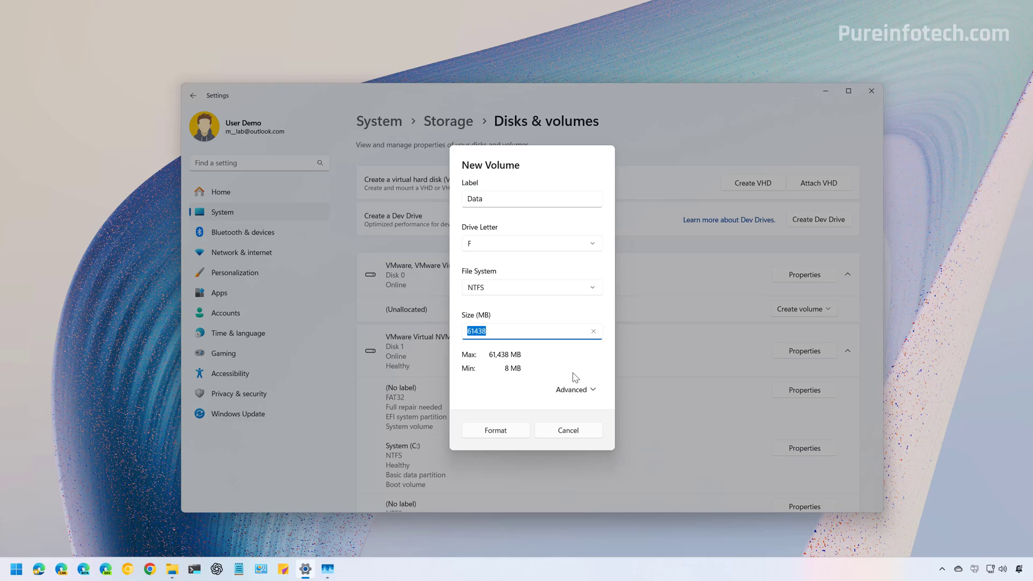
left_click(575, 390)
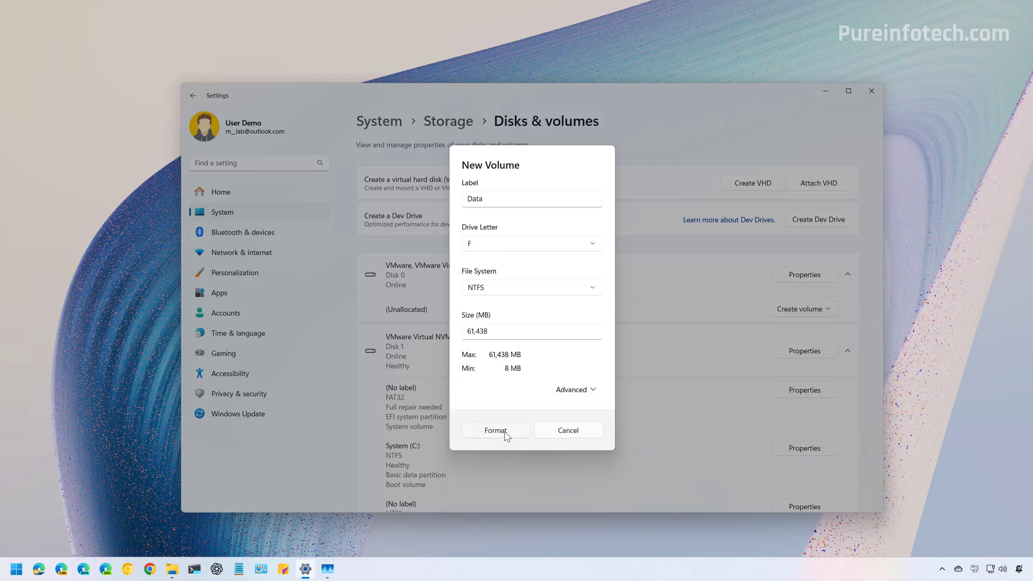
left_click(495, 431)
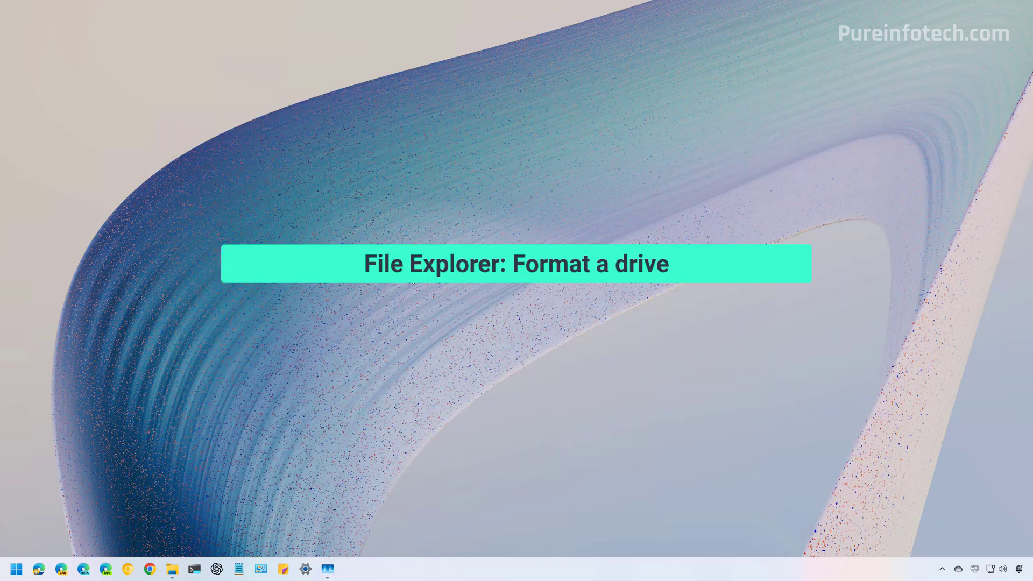
Switch to File Explorer, open the Format dialog for Files (D:) from This PC, and move the dialog aside.
left_click(172, 569)
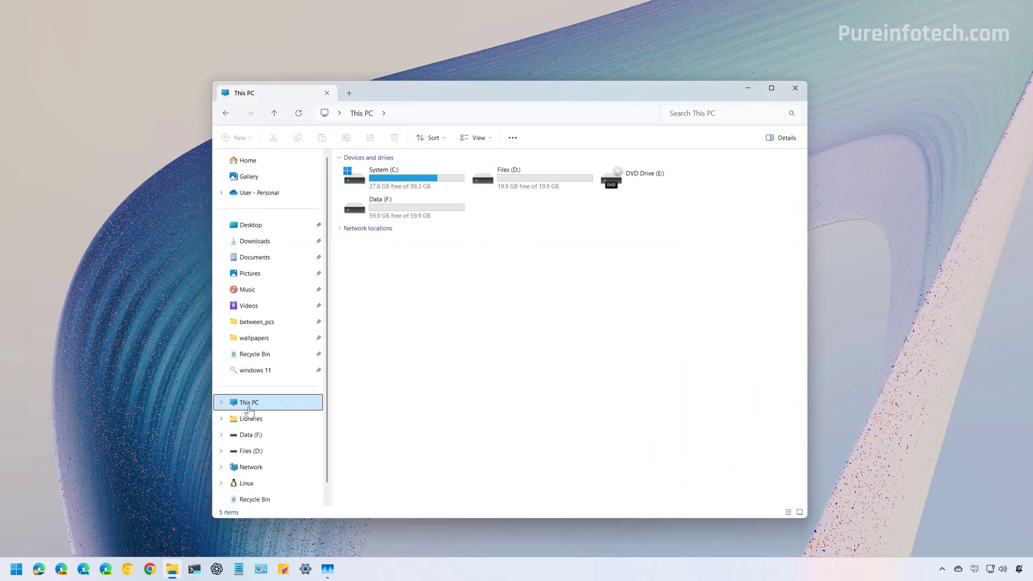
left_click(532, 184)
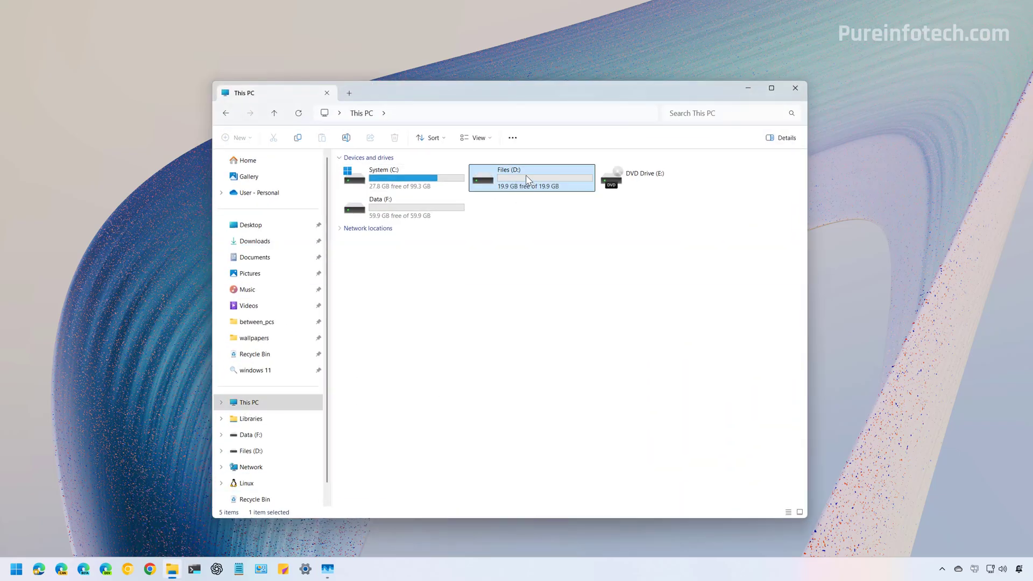
right_click(526, 175)
left_click(558, 264)
left_click_drag(193, 196, 701, 195)
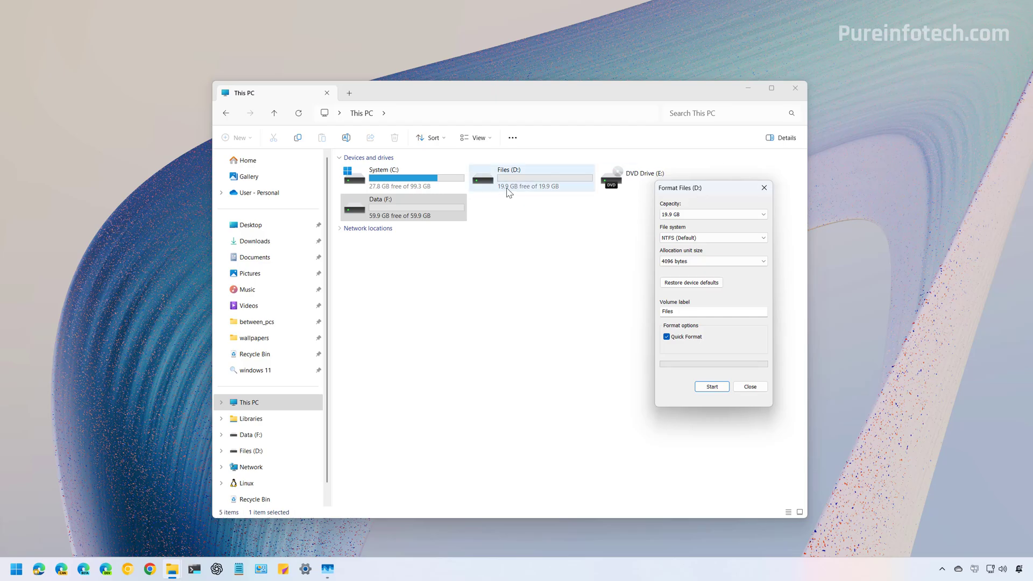
Open the Format dialog for Data (F:), minimize File Explorer, and compare the file system choices of both drives.
left_click(399, 213)
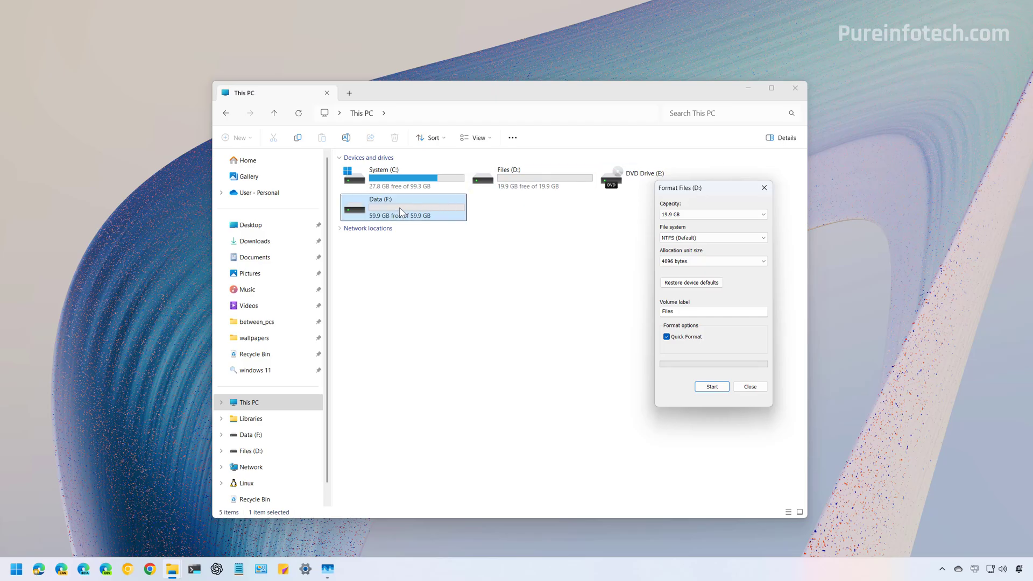
right_click(400, 211)
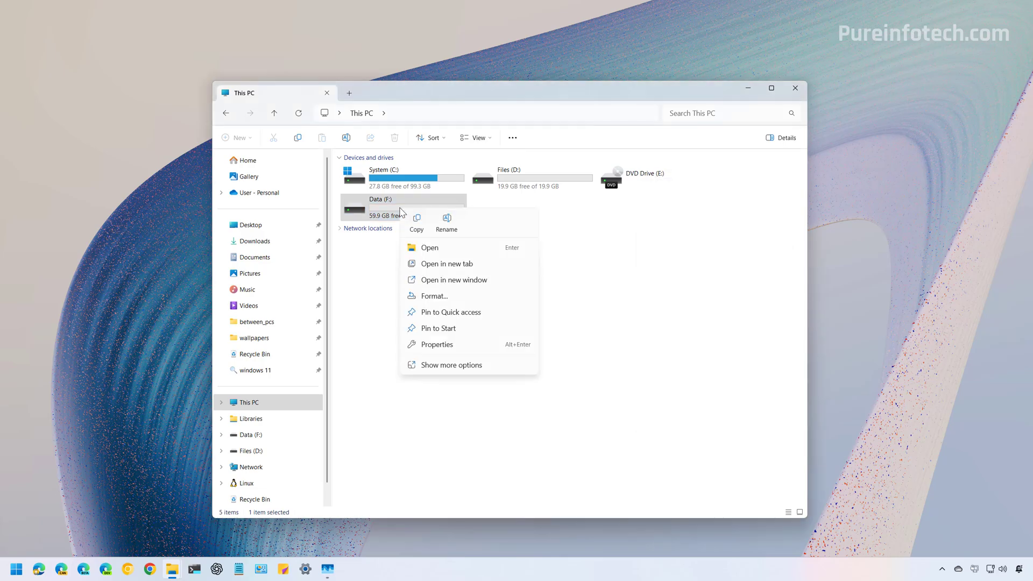
left_click(432, 296)
left_click(743, 103)
left_click(748, 87)
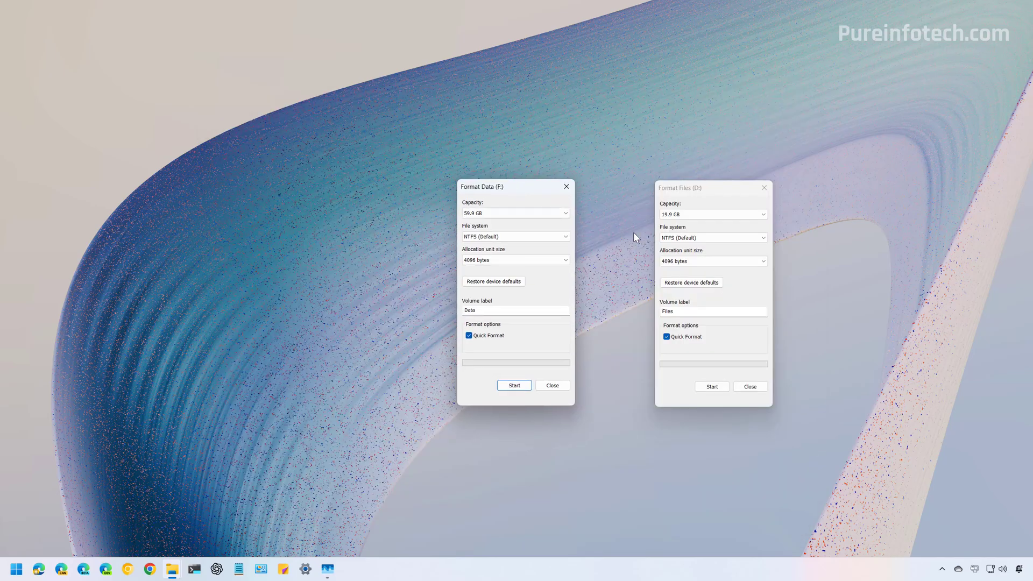
left_click(718, 238)
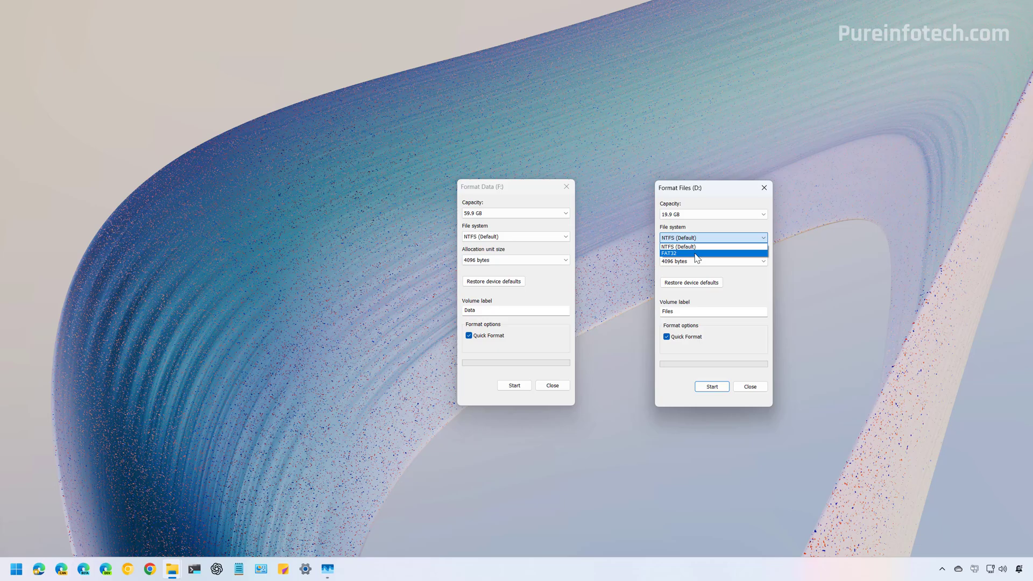
left_click(512, 237)
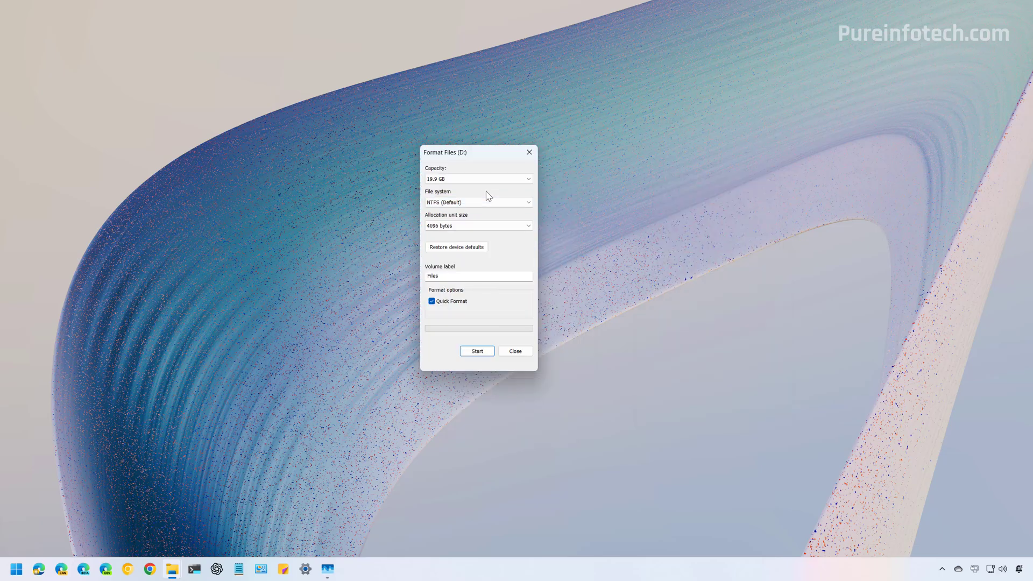
Quick-format the Files (D:) drive as NTFS with 4096-byte allocation units and the volume label Files, accepting the data erasure.
left_click(476, 202)
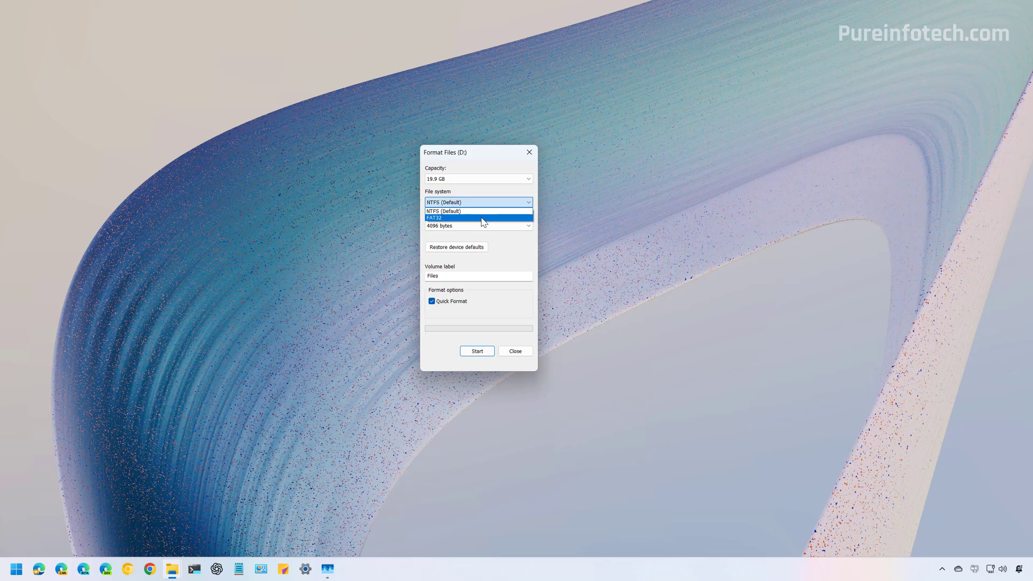
left_click(516, 254)
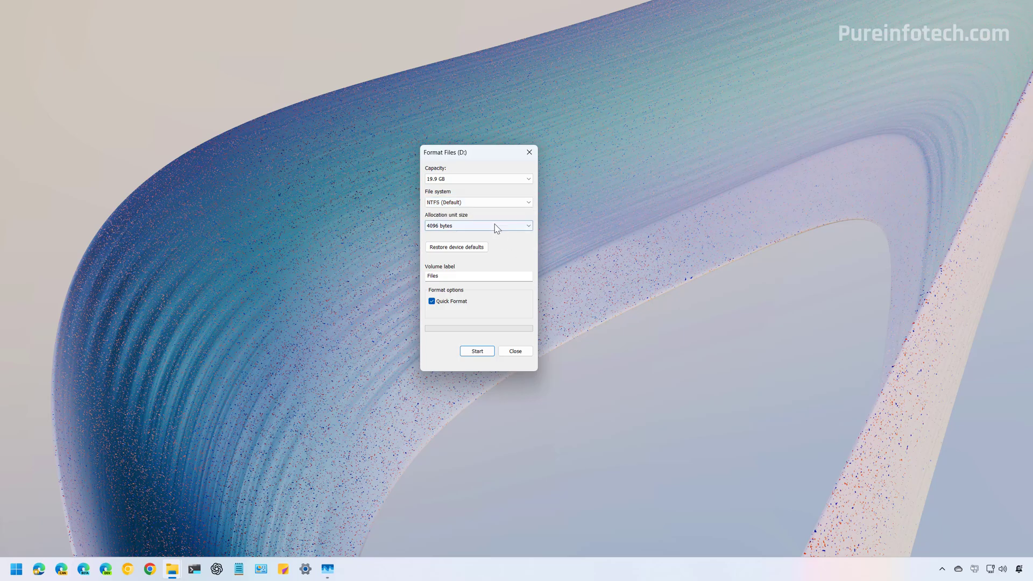
left_click(494, 226)
left_click(495, 227)
double_click(519, 277)
left_click(481, 353)
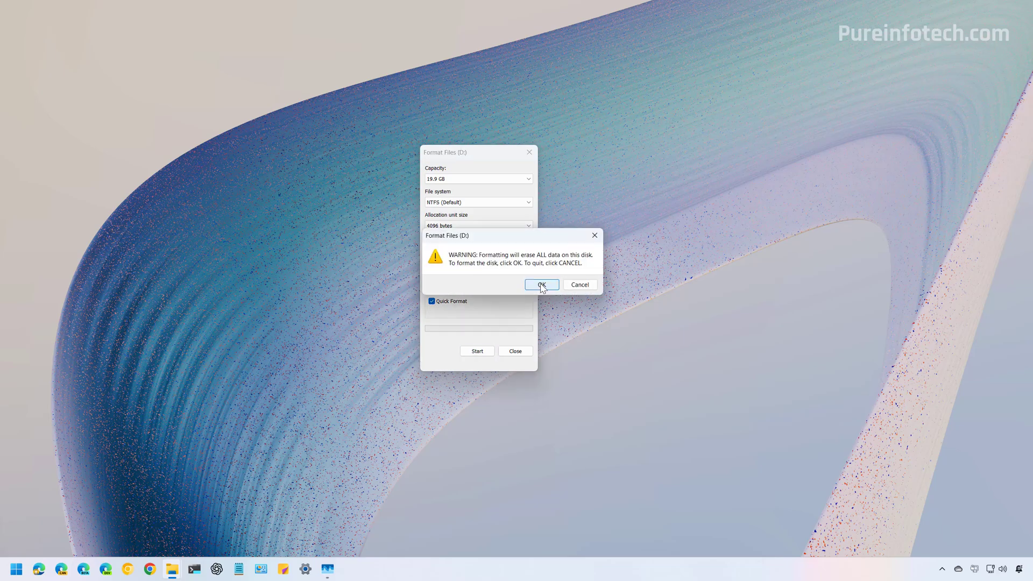
left_click(542, 286)
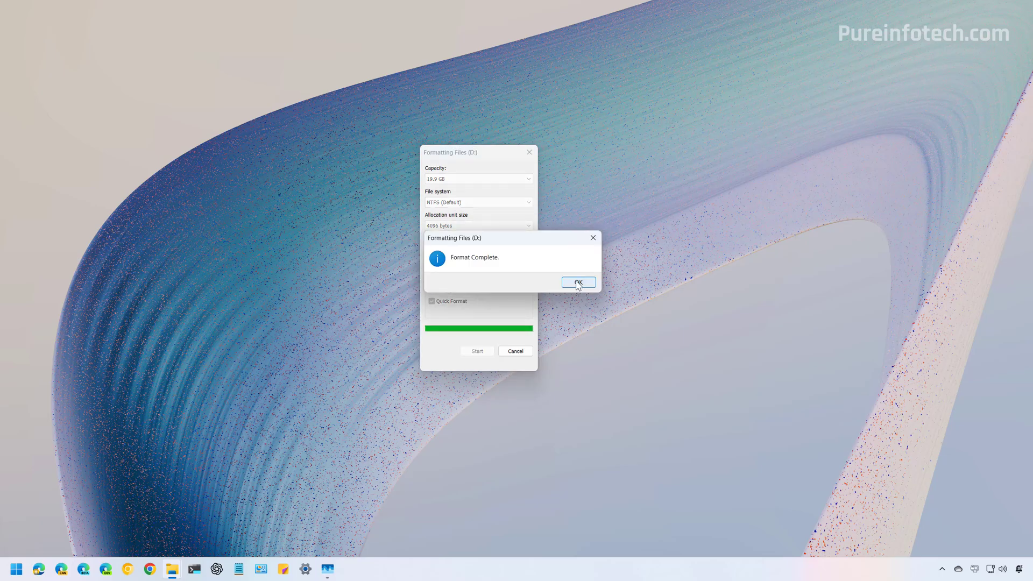
left_click(579, 283)
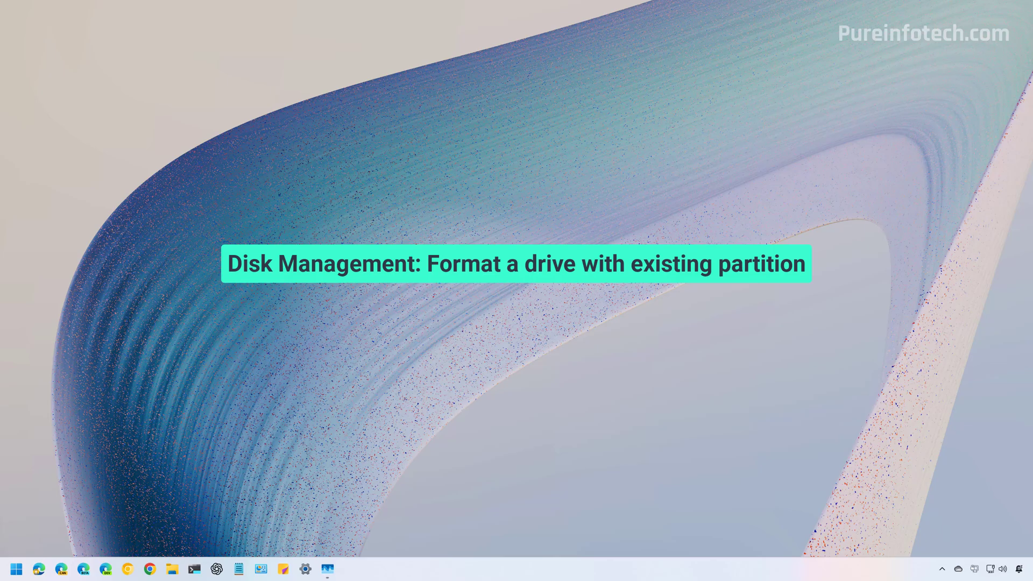
Search the system for "disk mana" and open the Disk Management tool for creating and formatting hard disk partitions.
key("super")
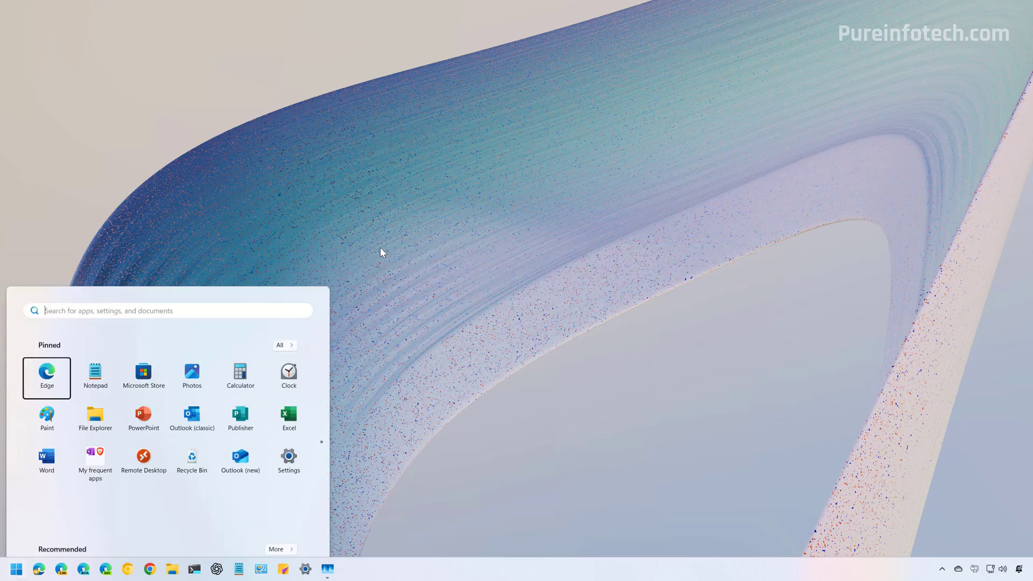
type("disk mana")
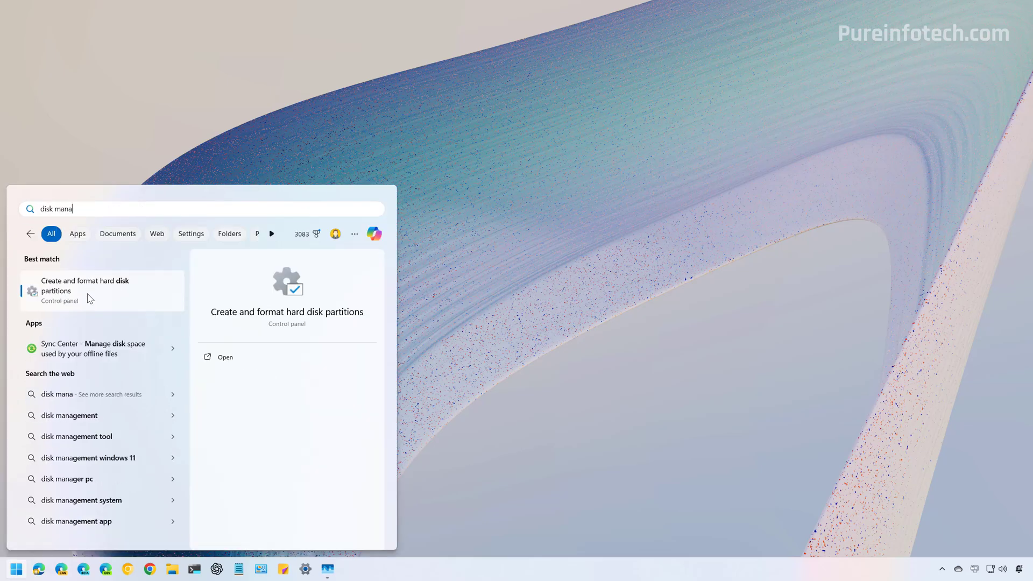
left_click(125, 299)
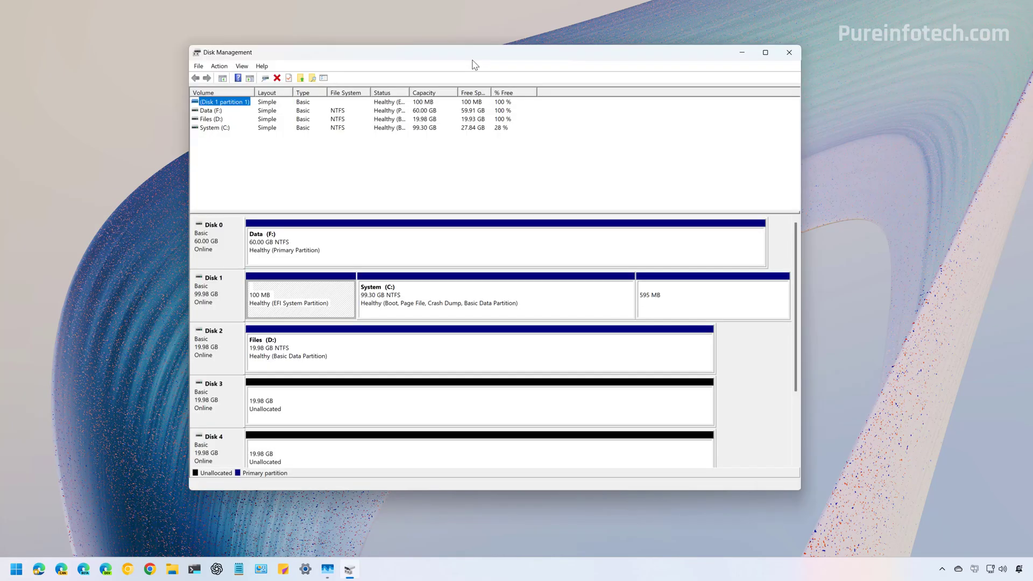
Quick-format the Data (F:) volume on Disk 0 as NTFS with the Data label and default allocation unit size, accepting the data erasure.
left_click(392, 248)
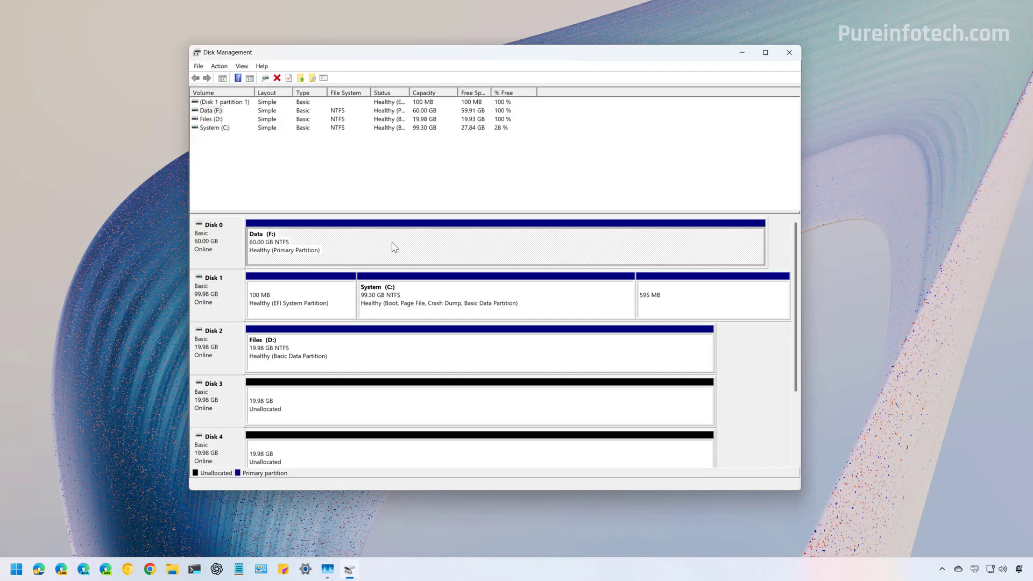
right_click(392, 248)
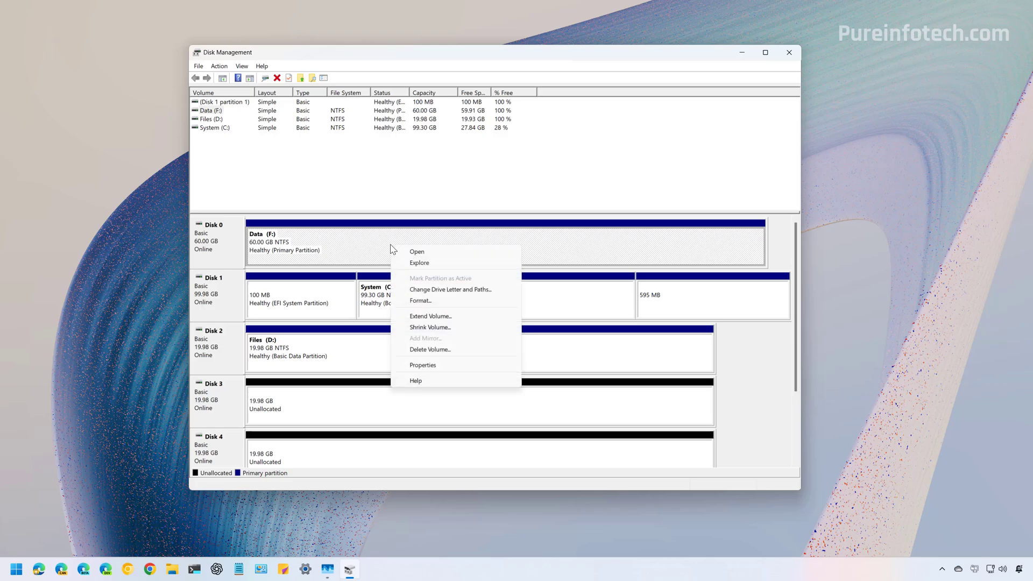
left_click(424, 303)
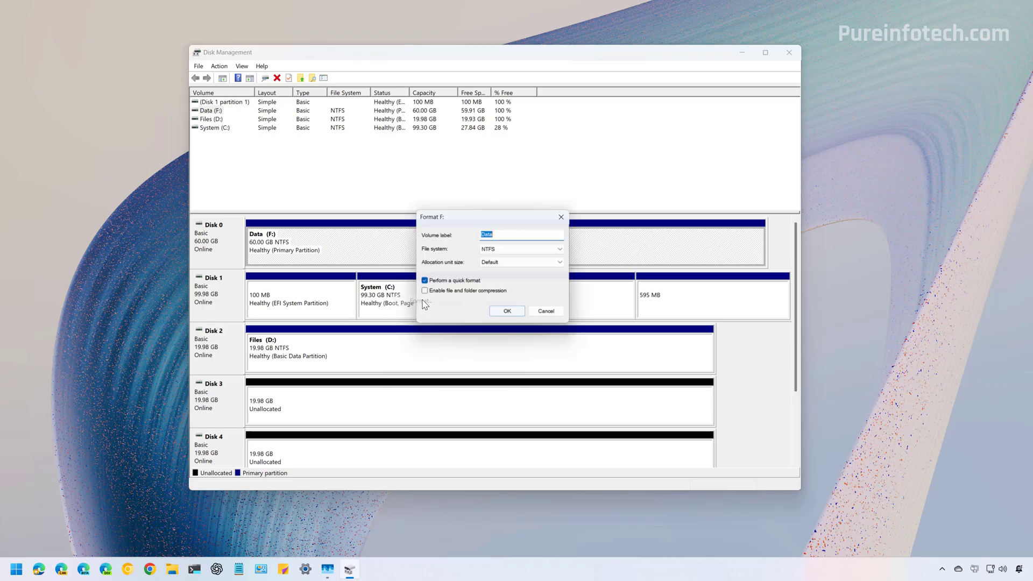
left_click(503, 228)
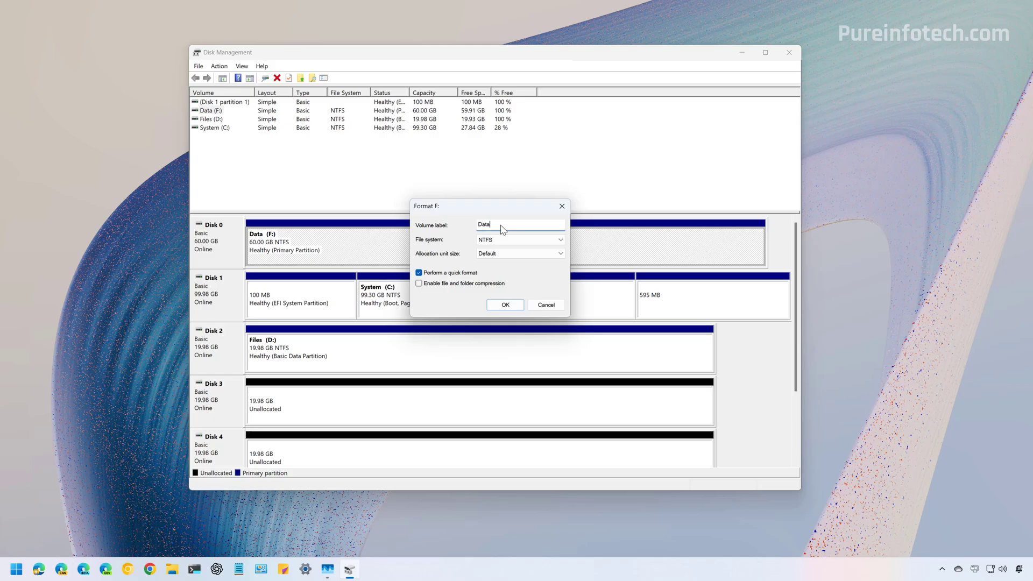
left_click(504, 242)
left_click(502, 240)
left_click(506, 307)
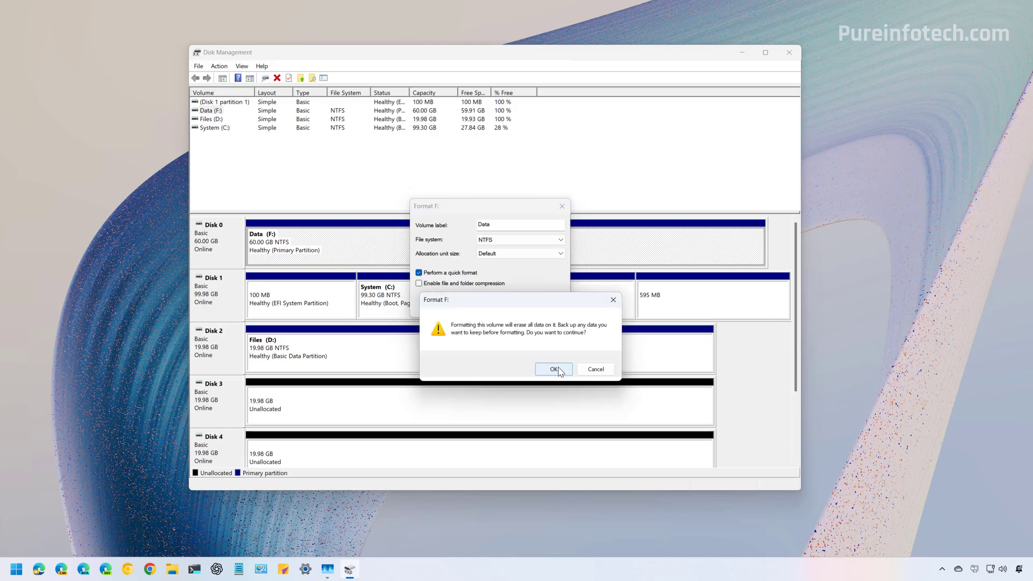
left_click(559, 370)
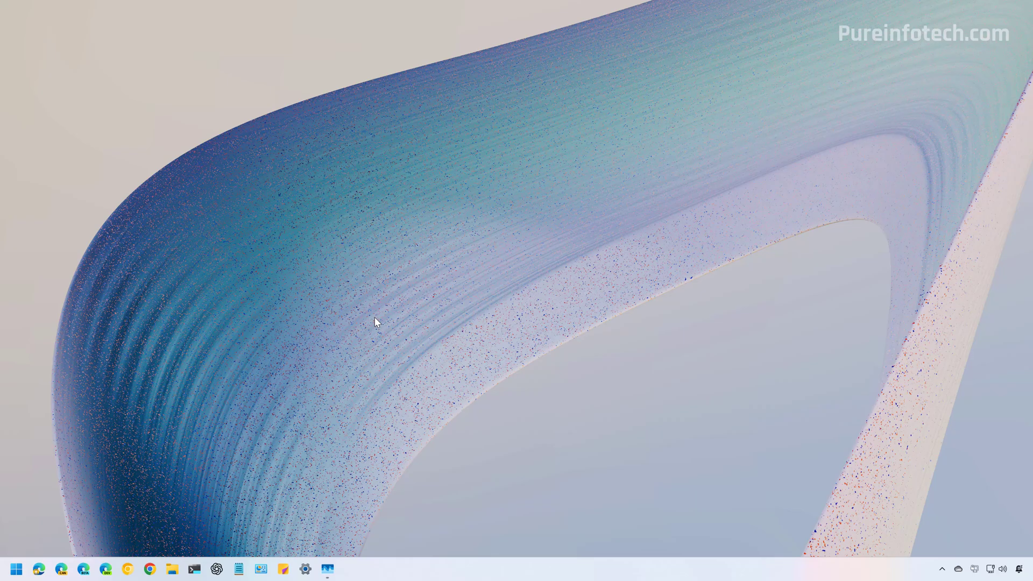
Open Disk Management again from the desktop by searching for "disk mana".
key("super")
type("d")
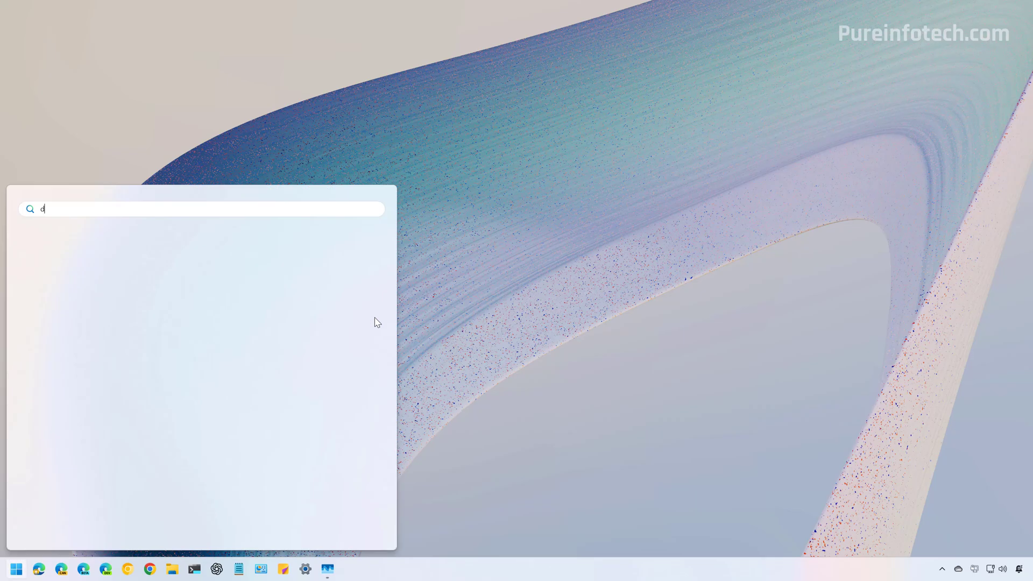
type("isk mana")
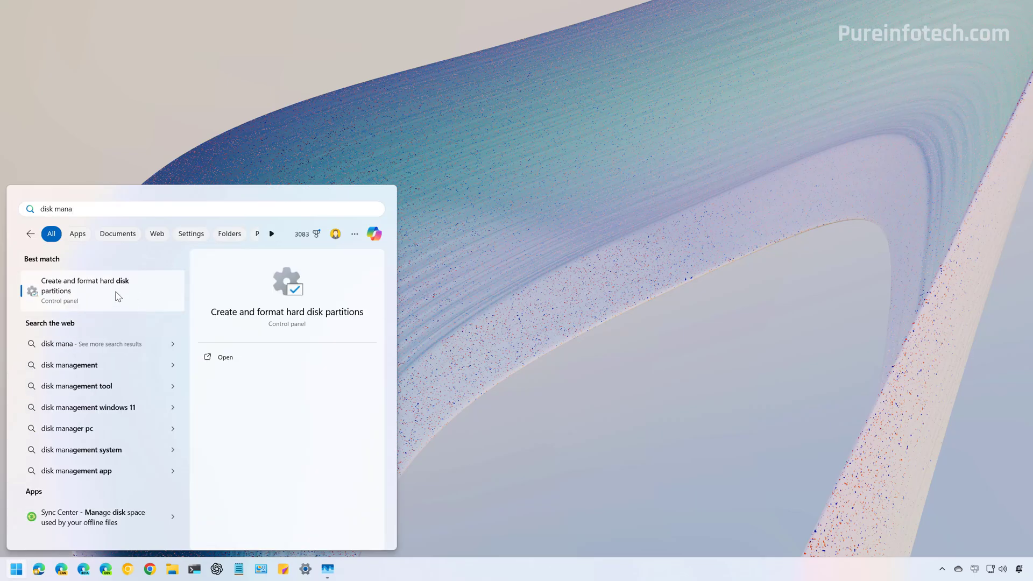
left_click(118, 296)
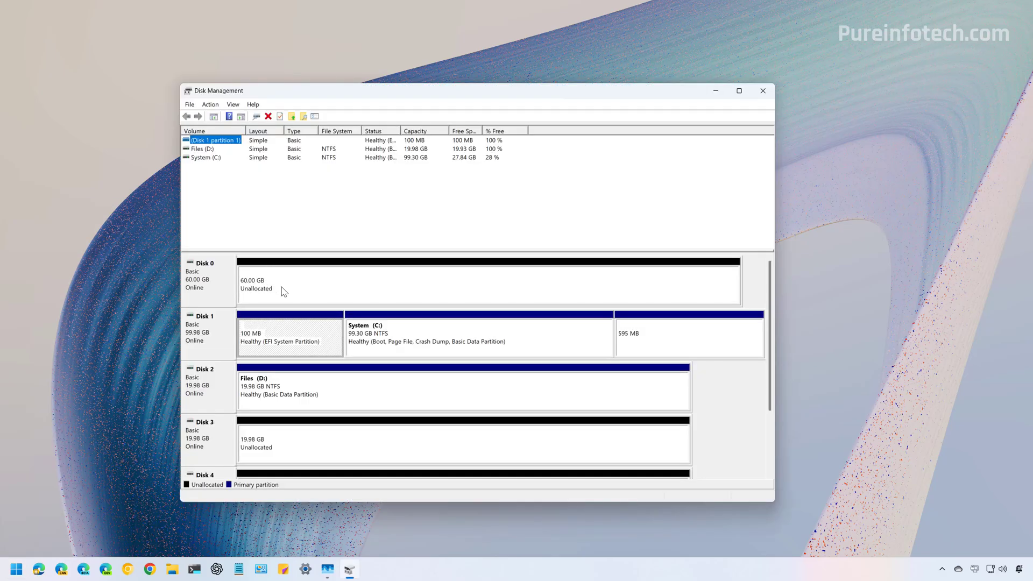
Set up a new simple volume in Disk 0's unallocated space with a size of 61437 MB and drive letter F.
right_click(315, 286)
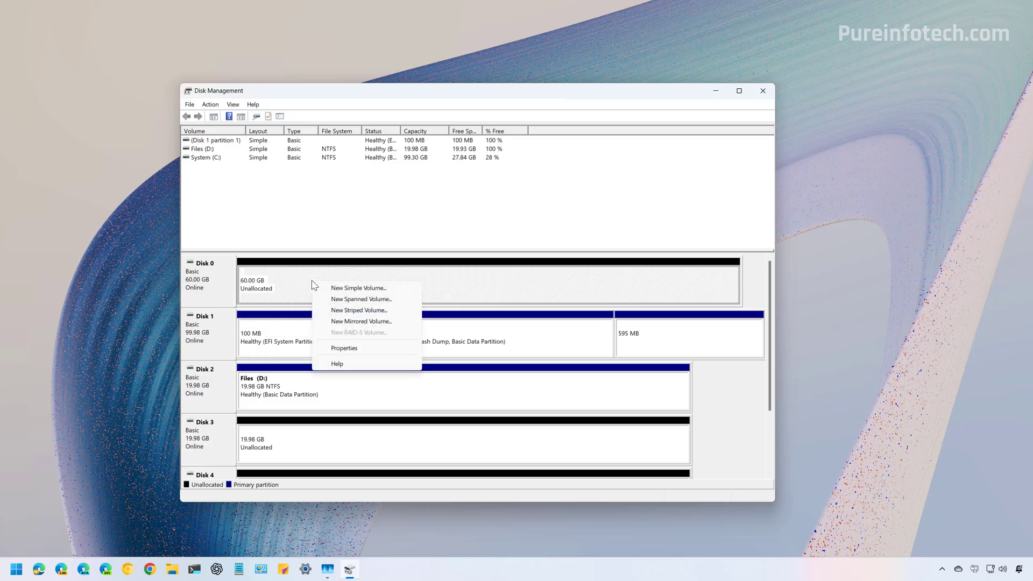
left_click(360, 289)
left_click(377, 320)
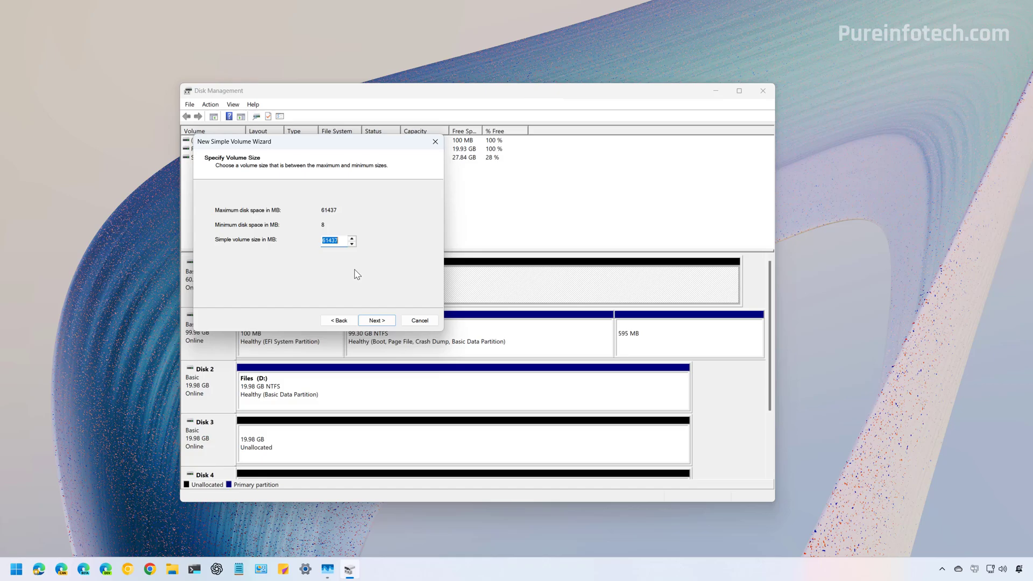
left_click(376, 320)
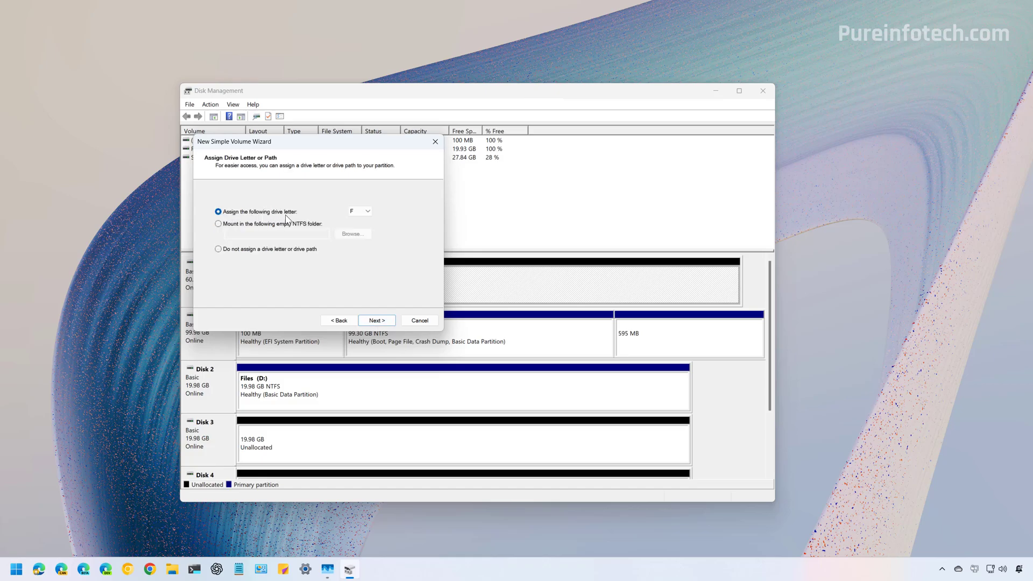
left_click(361, 212)
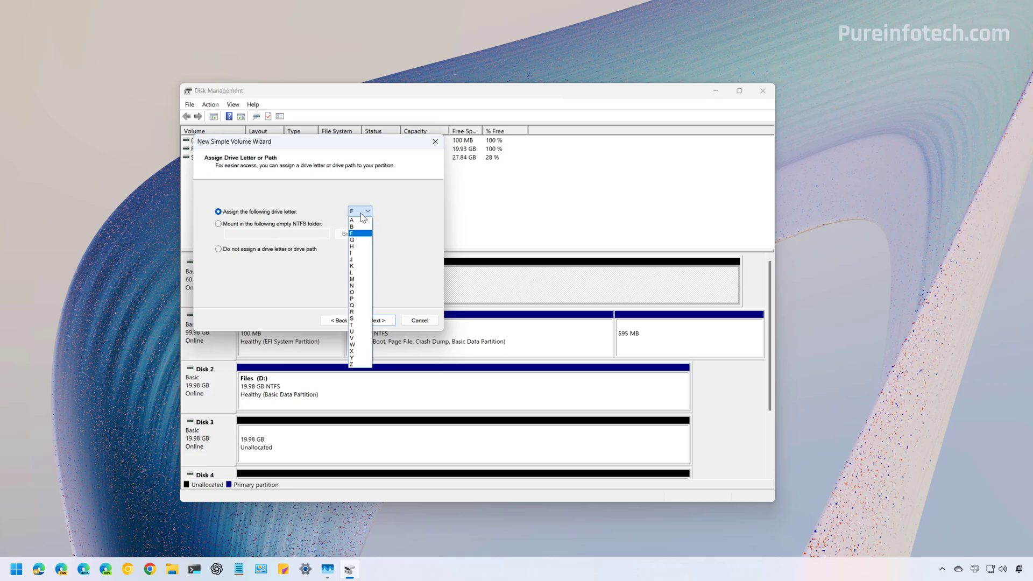
left_click(383, 322)
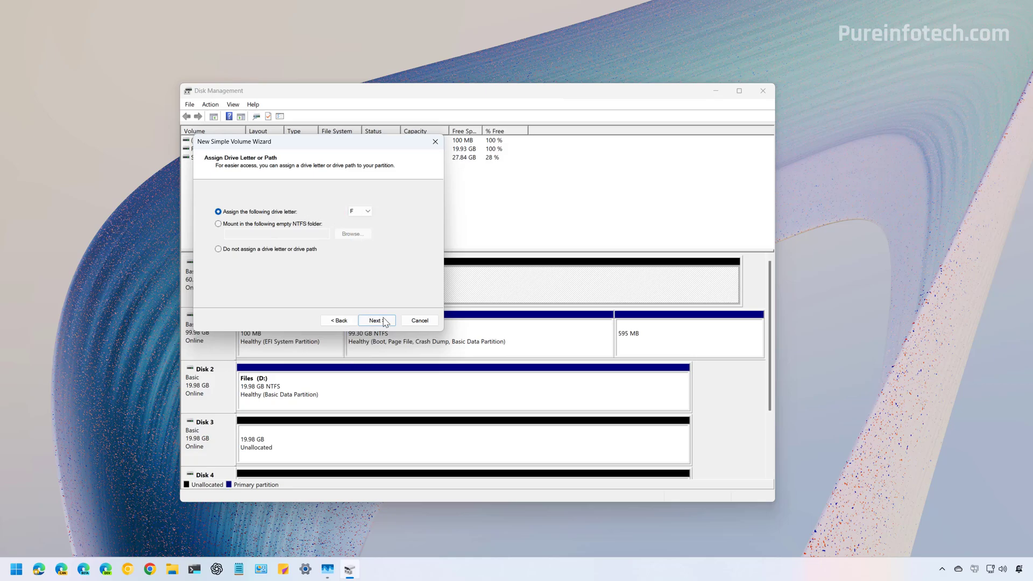
left_click(383, 322)
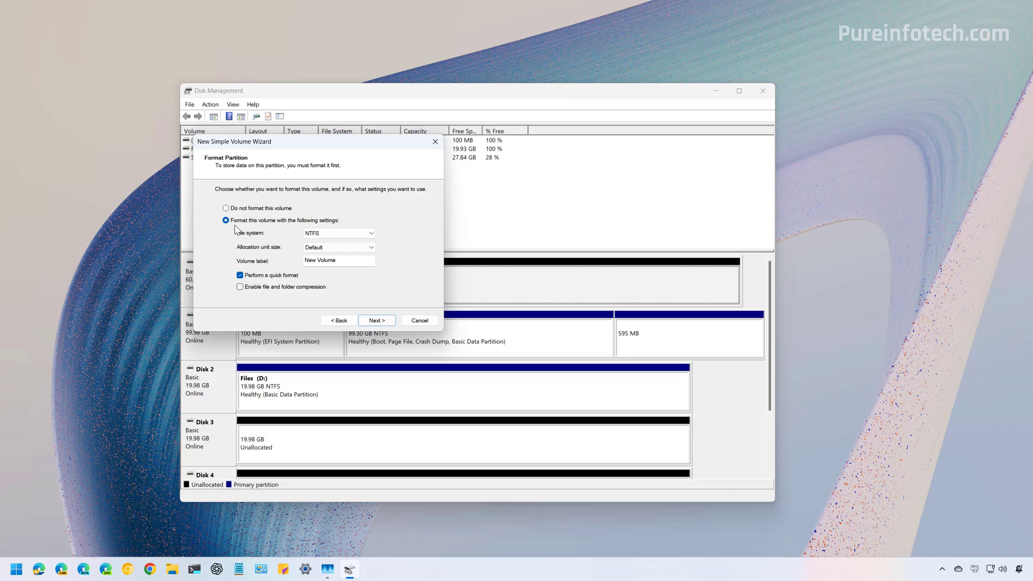
Quick-format the new volume as NTFS with default allocation unit size and the label Data 4, and finish the wizard.
left_click(338, 235)
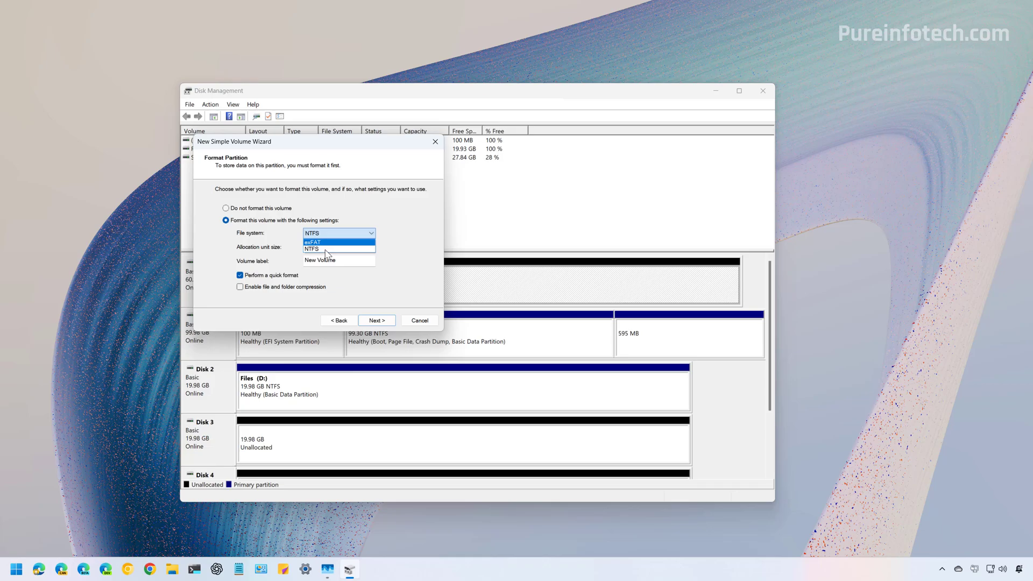
left_click(326, 249)
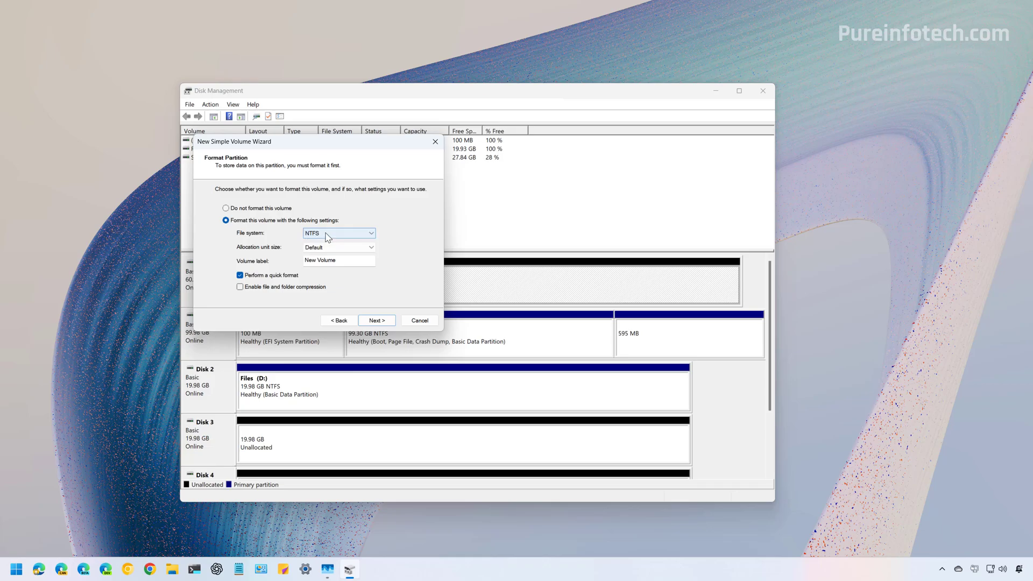
left_click(327, 236)
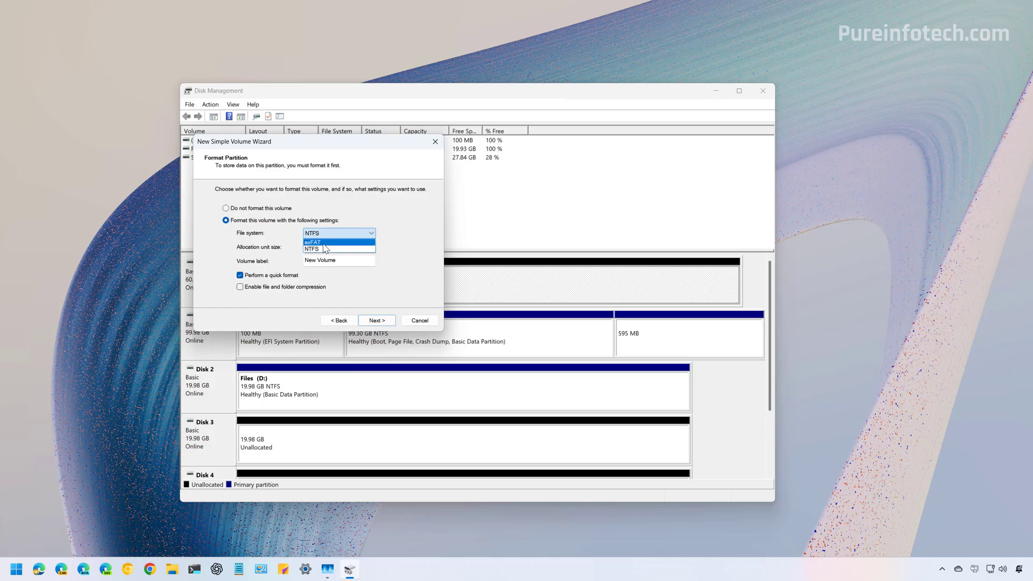
left_click(347, 249)
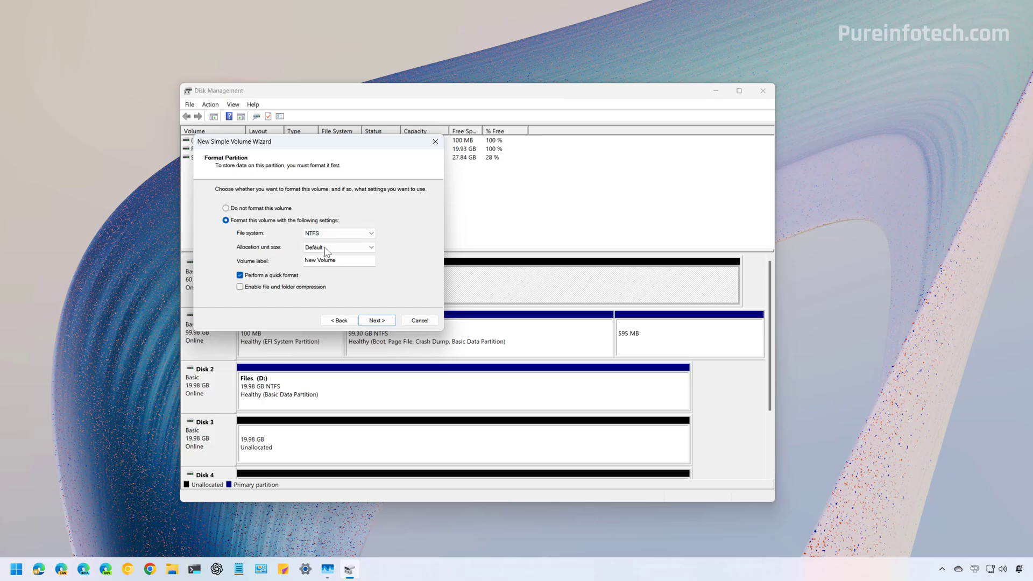
key("Tab")
type("Data 4")
left_click(240, 276)
left_click(240, 276)
left_click(377, 321)
left_click(377, 321)
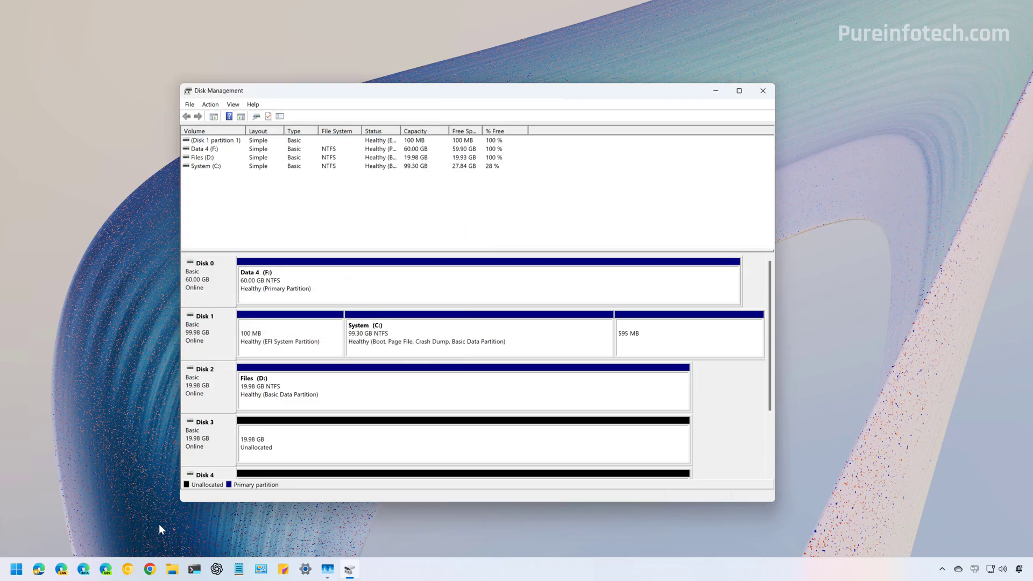
Switch to File Explorer and check the Data 4 (F:) drive in This PC.
left_click(172, 570)
left_click(571, 97)
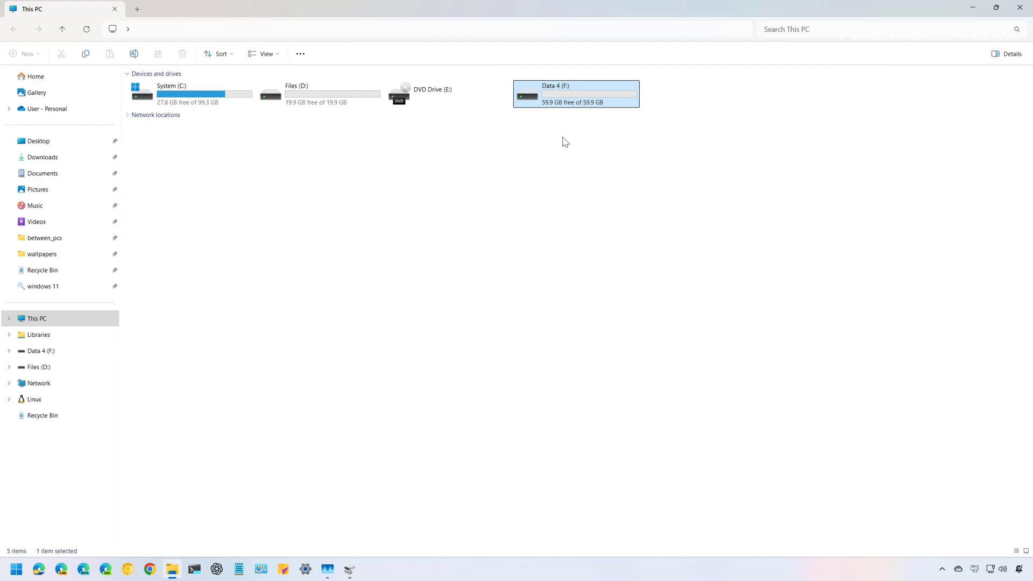
right_click(562, 97)
left_click(597, 233)
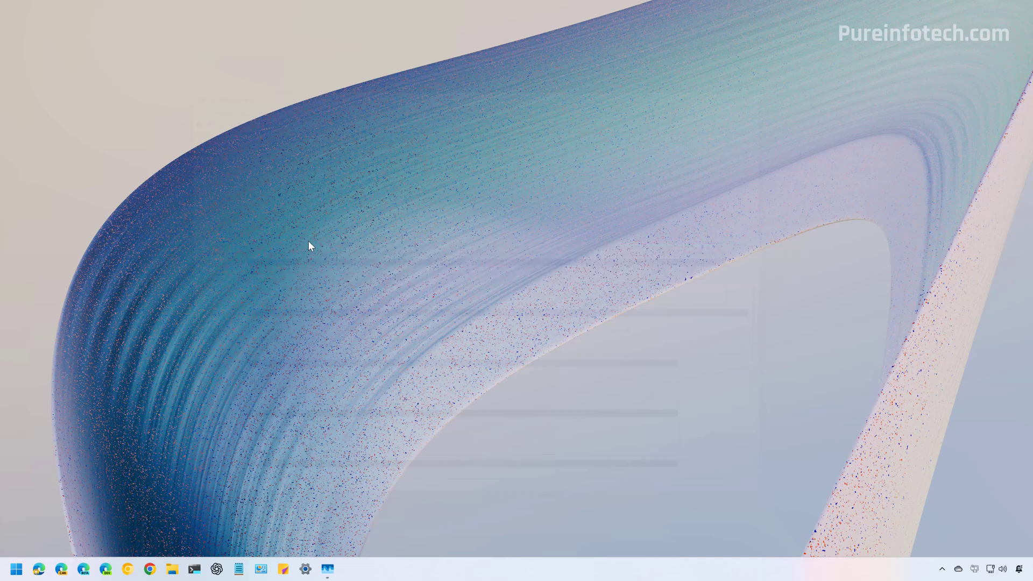
Search for Command Prompt and open it as administrator.
key("super")
type("comman")
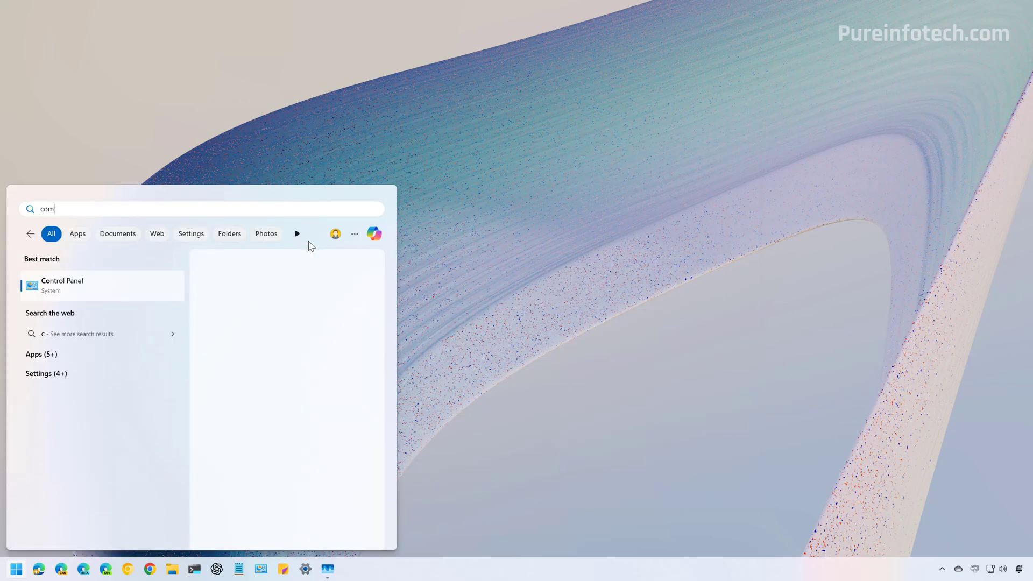
right_click(107, 289)
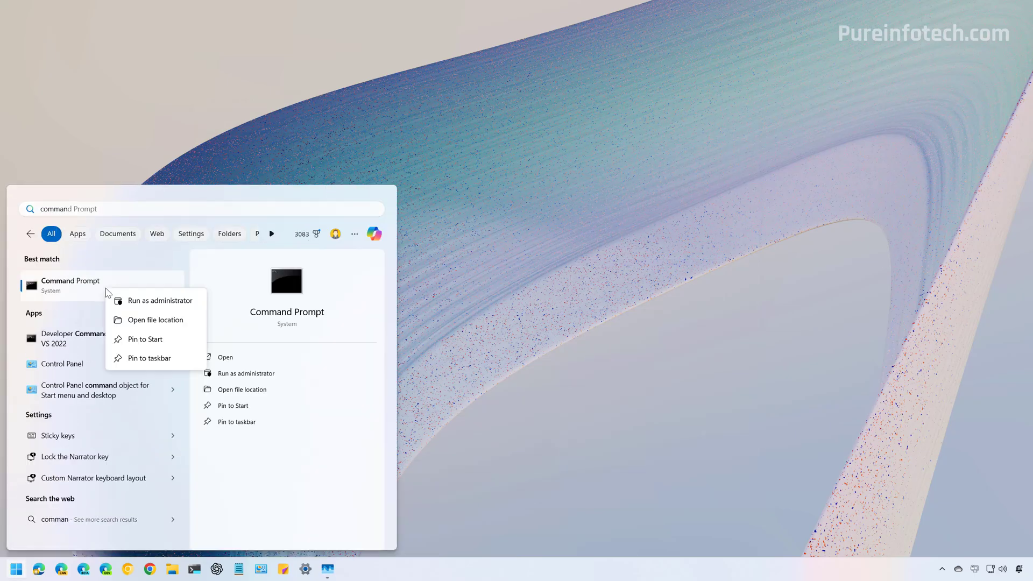
left_click(170, 307)
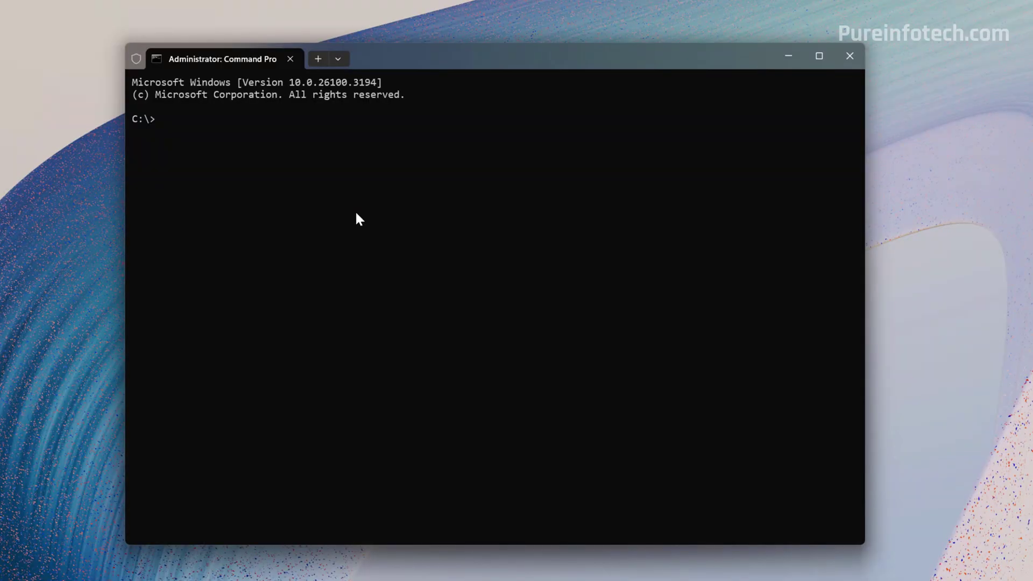
Start diskpart and list the computer's disks with the list disk command.
type("diskpart")
key("Return")
type("list disk")
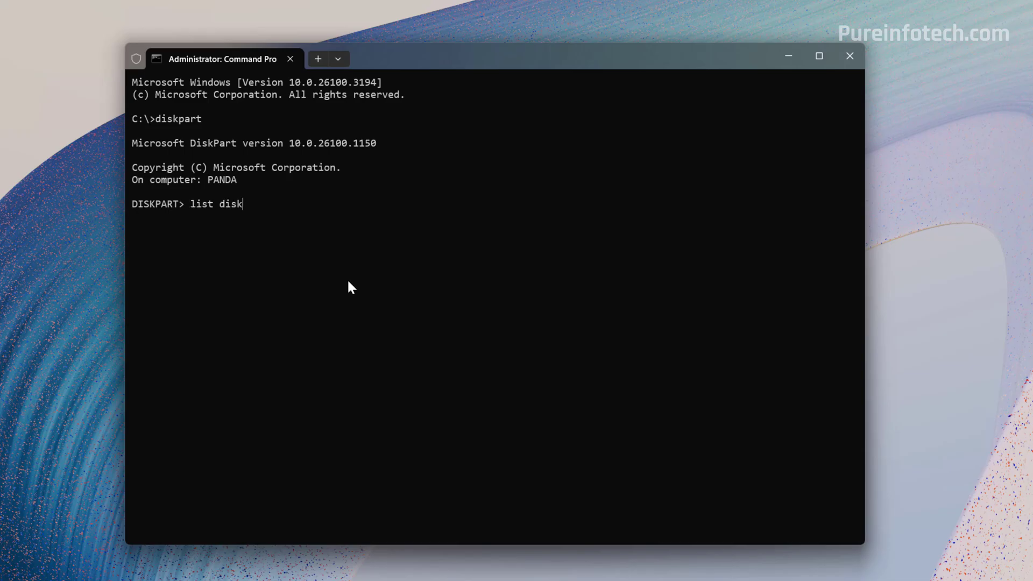
key("Return")
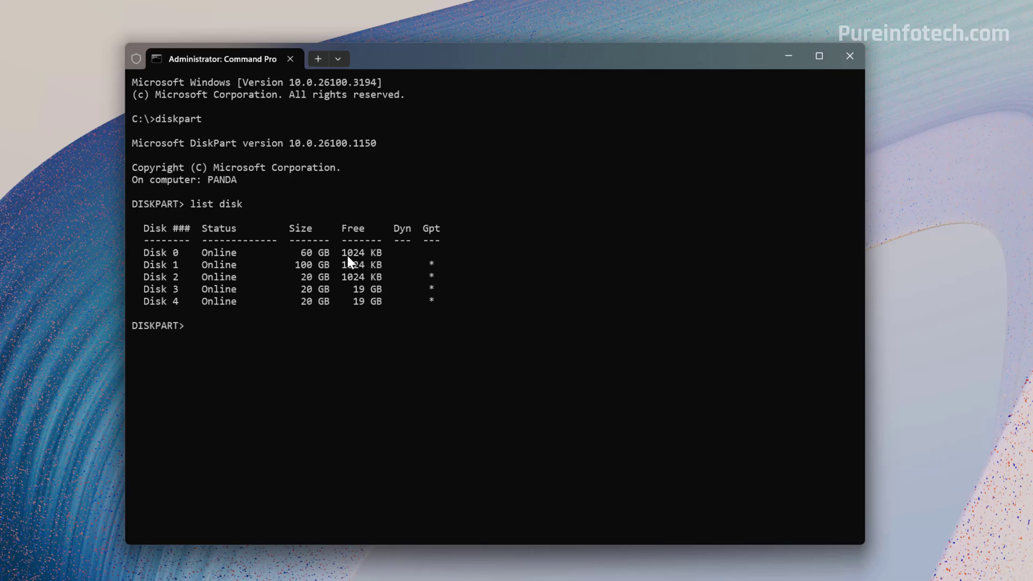
Select disk 0, wipe it with the clean command, and create a primary partition on it.
type("select disk 3")
key("BackSpace")
type("0")
key("Return")
type("clean")
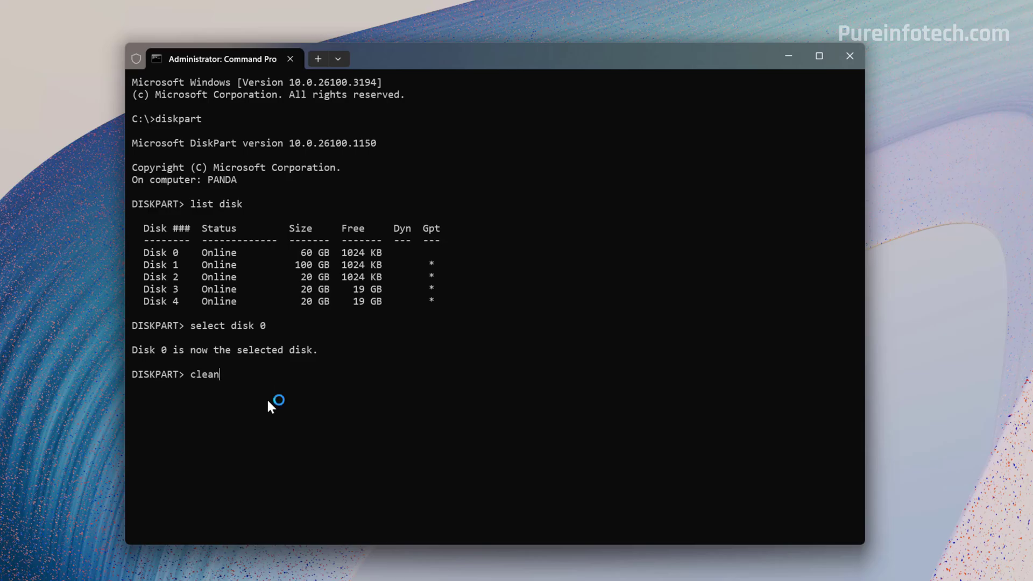
key("Return")
right_click(268, 401)
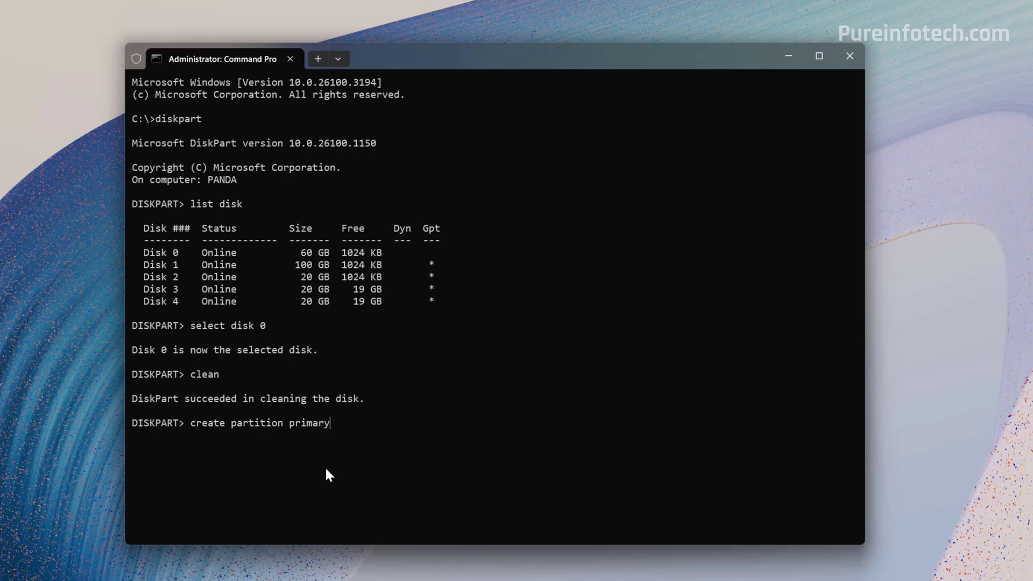
key("Return")
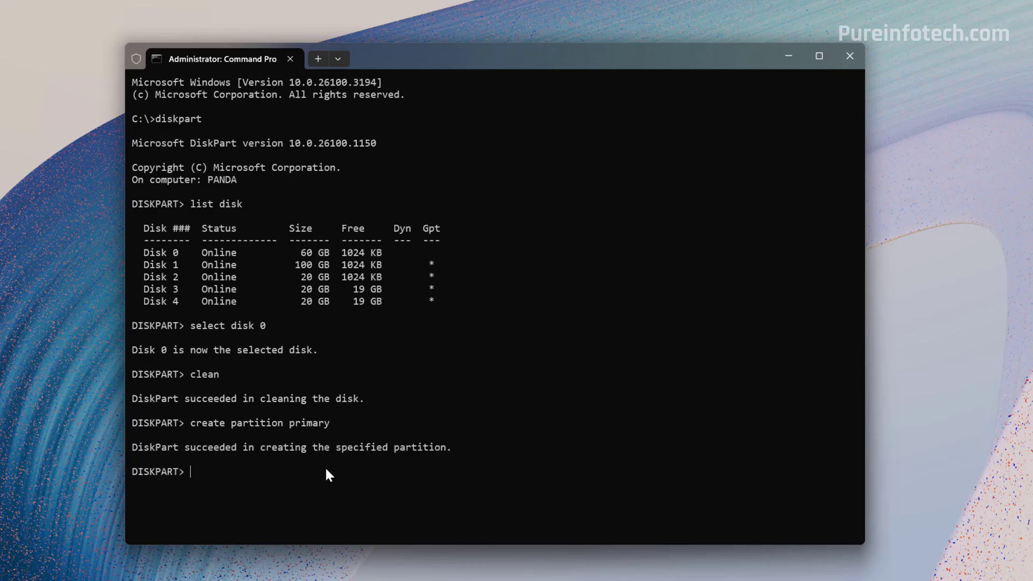
Select partition 1 on the disk and mark it as active with the active command.
right_click(272, 496)
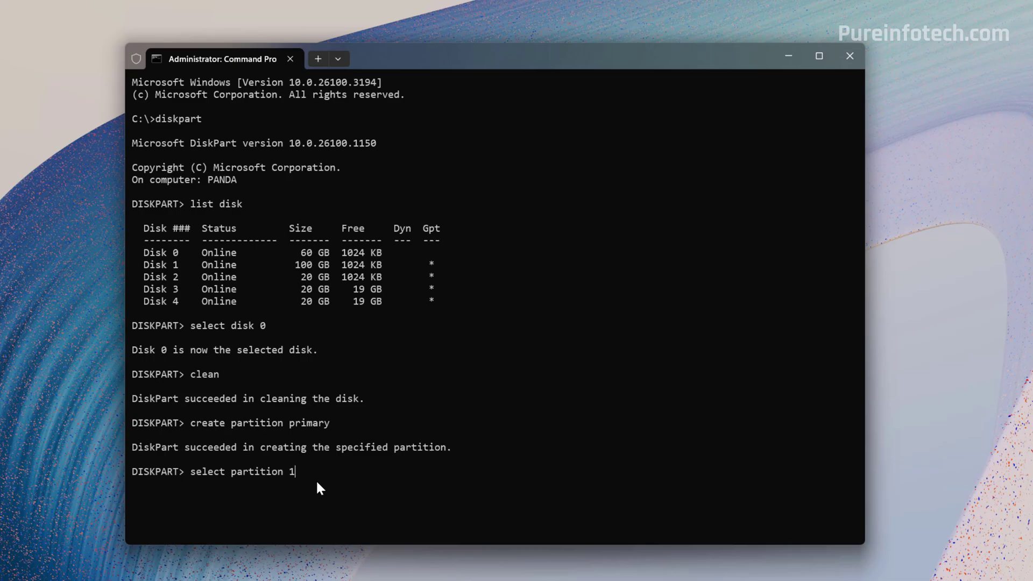
key("Return")
right_click(501, 453)
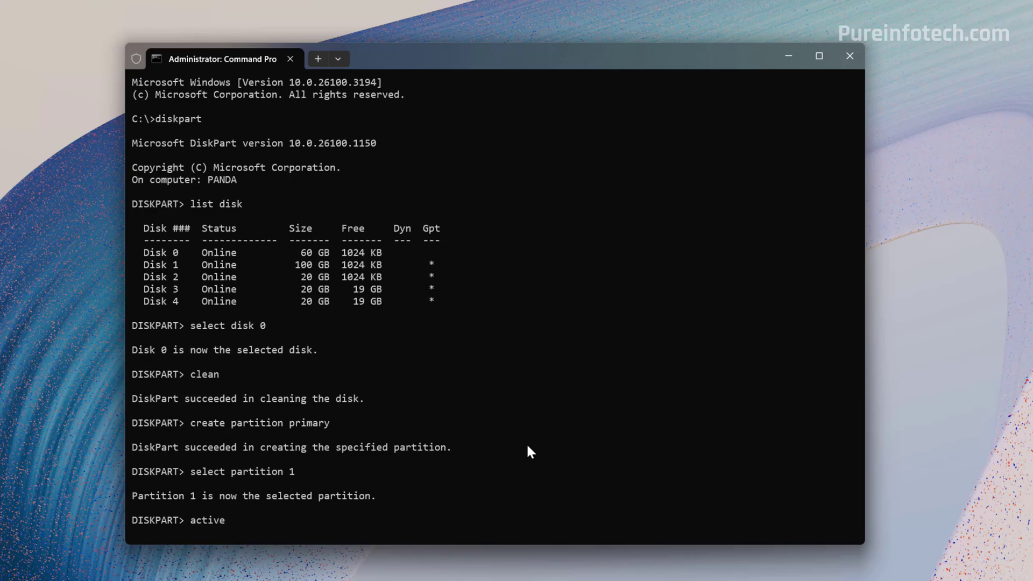
key("Return")
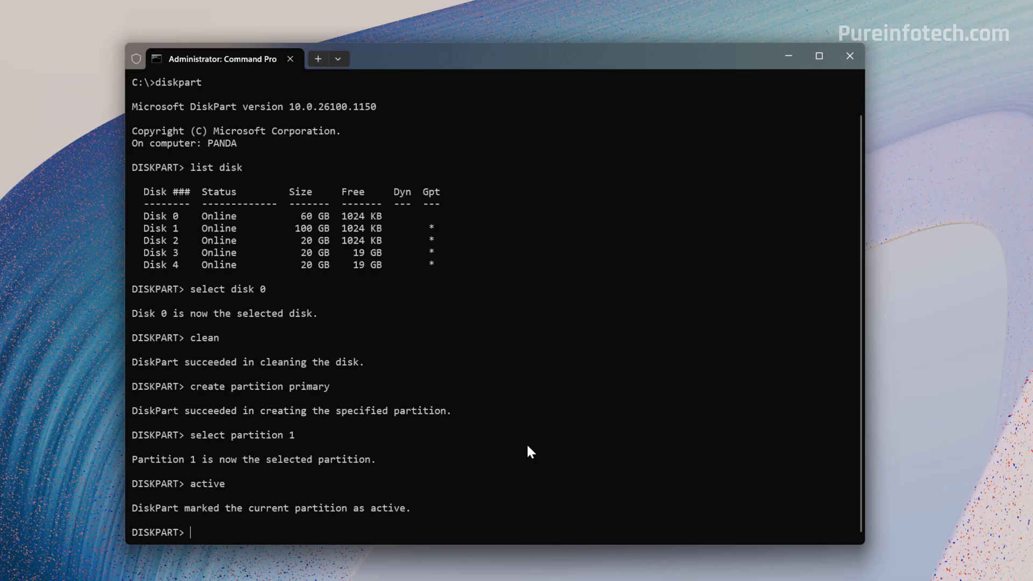
Quick-format the selected partition as NTFS with the command format FS=ntfs quick.
right_click(527, 443)
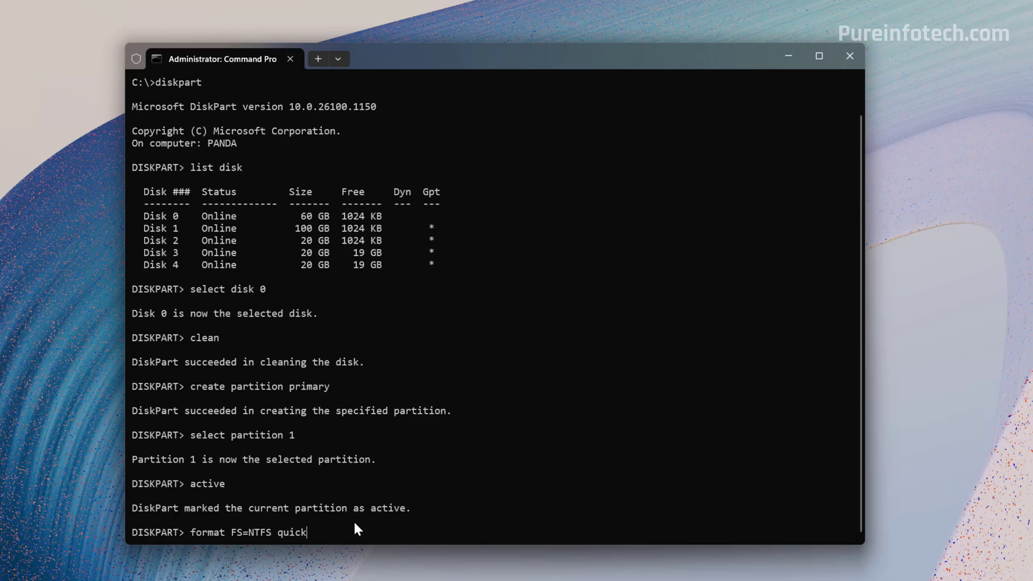
key("Left")
key("Left")
key("Left")
key("Left")
key("Left")
key("Left")
key("BackSpace")
key("BackSpace")
key("BackSpace")
key("BackSpace")
type("ext")
key("BackSpace")
type("FAT")
key("BackSpace")
key("BackSpace")
key("BackSpace")
key("BackSpace")
key("BackSpace")
type("FAT32")
key("BackSpace")
key("BackSpace")
key("BackSpace")
key("BackSpace")
key("BackSpace")
type("ntfs")
key("Return")
Assign drive letter X to the formatted volume with assign letter=X and exit DiskPart.
type("assign letter=X")
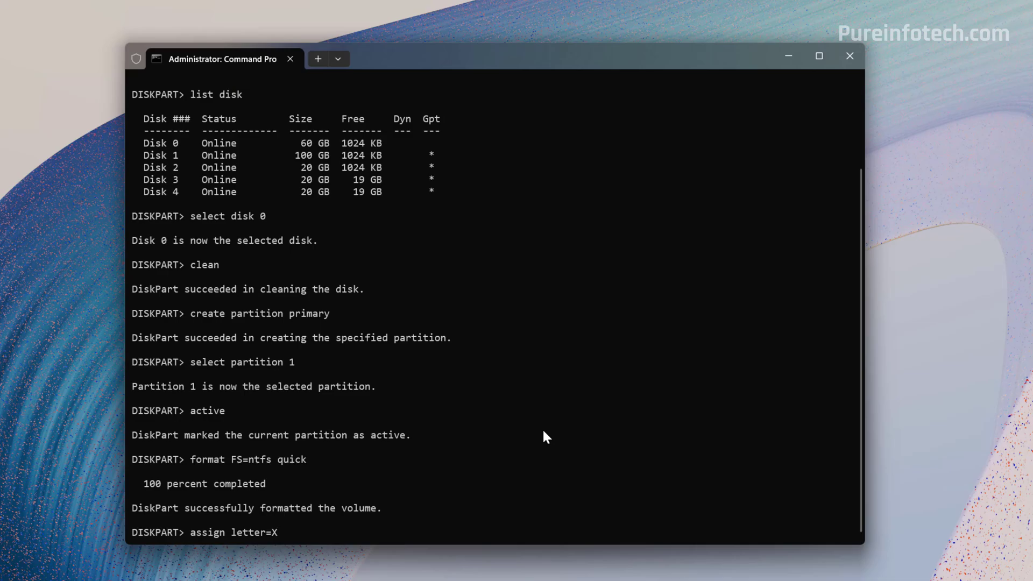
key("Return")
type("exit")
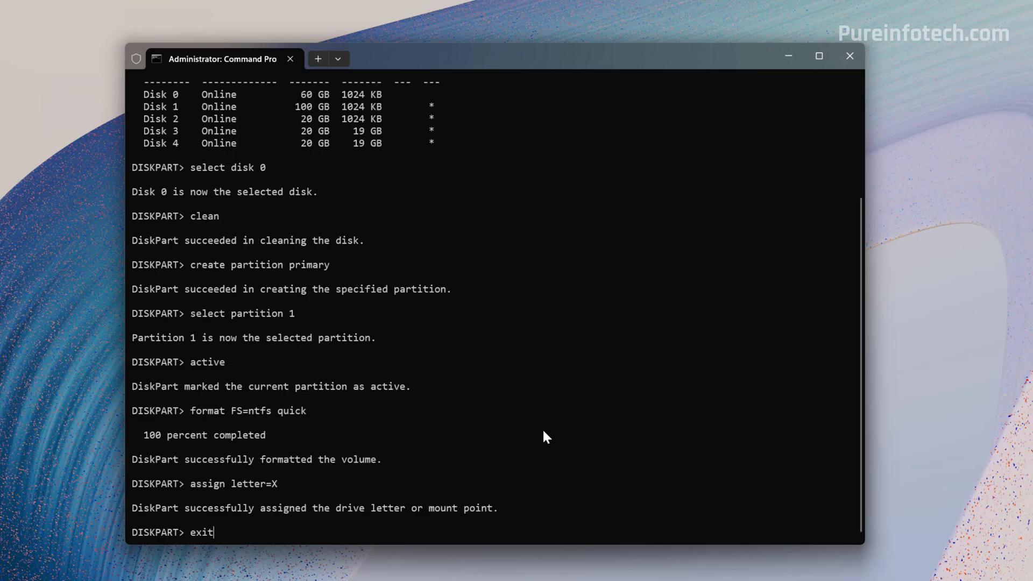
key("Return")
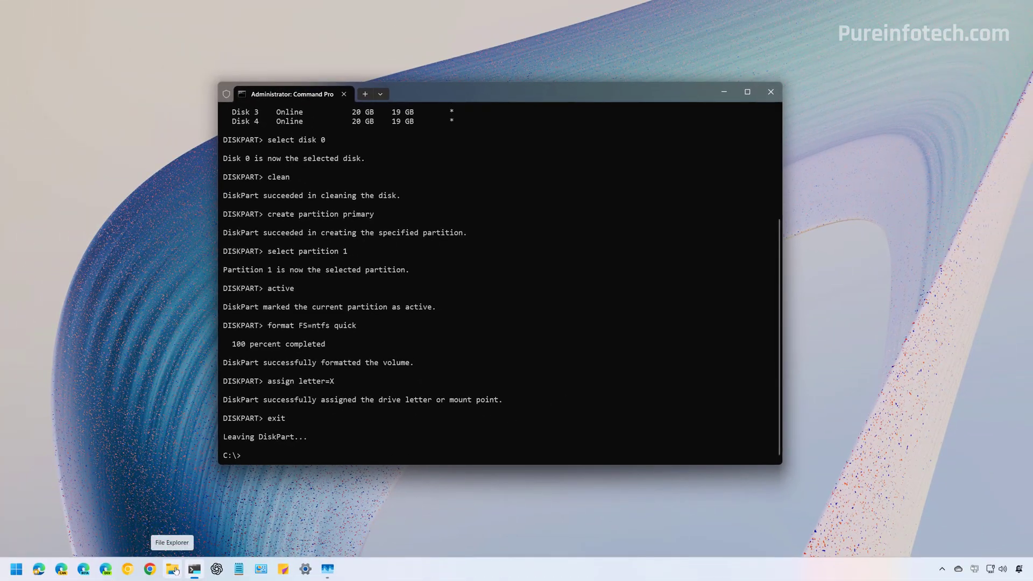
Switch to File Explorer and check the Local Disk (X:) drive in This PC.
left_click(172, 572)
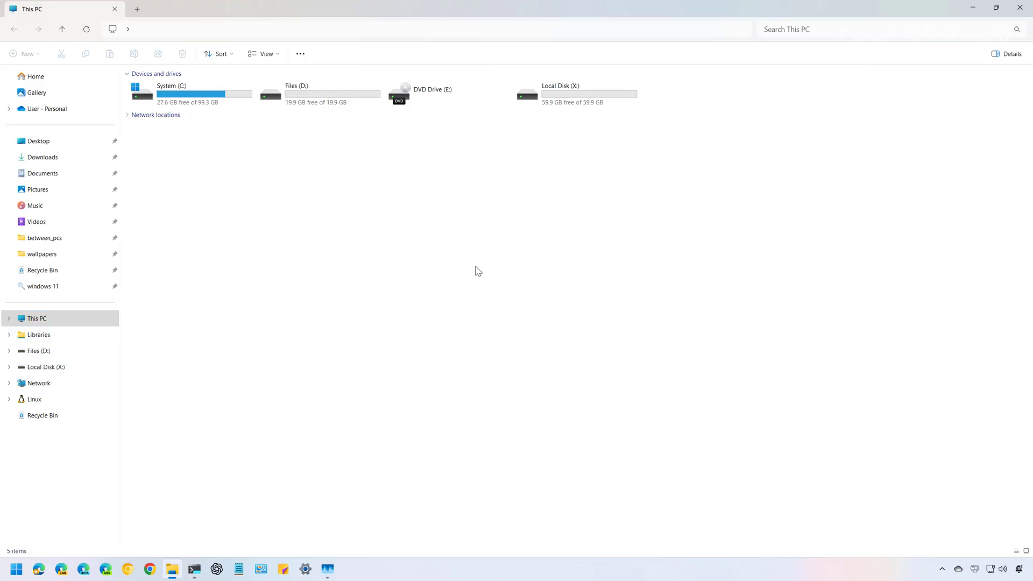
left_click(571, 100)
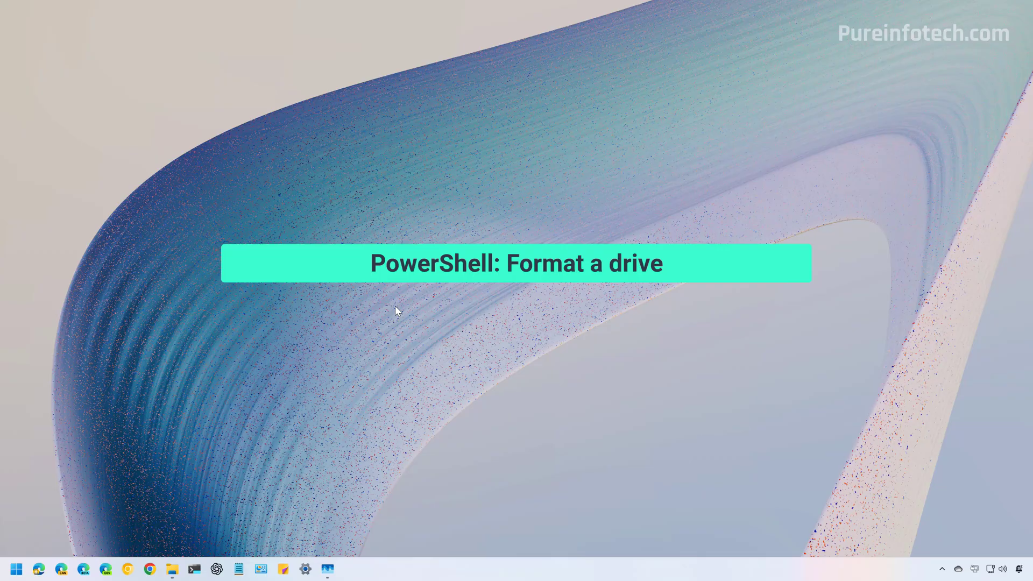
Search for Terminal, open Terminal Preview as administrator, and start a Windows PowerShell session in it.
key("super")
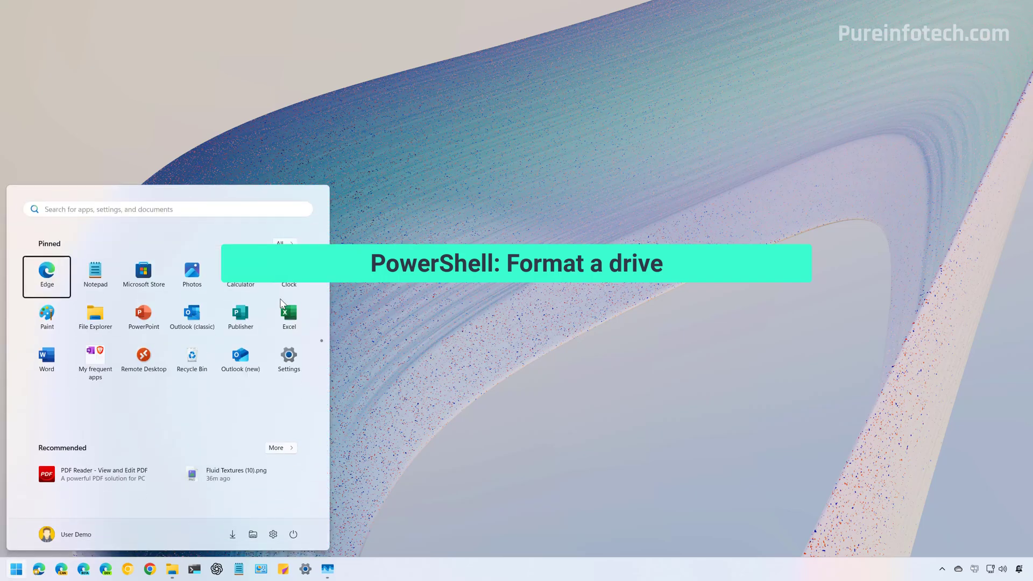
type("term")
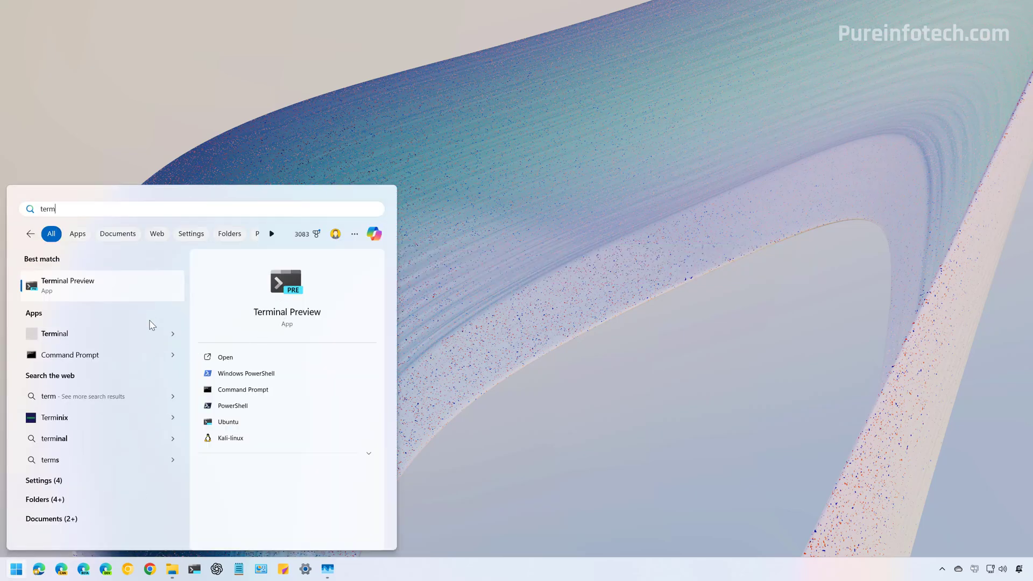
right_click(104, 293)
left_click(131, 301)
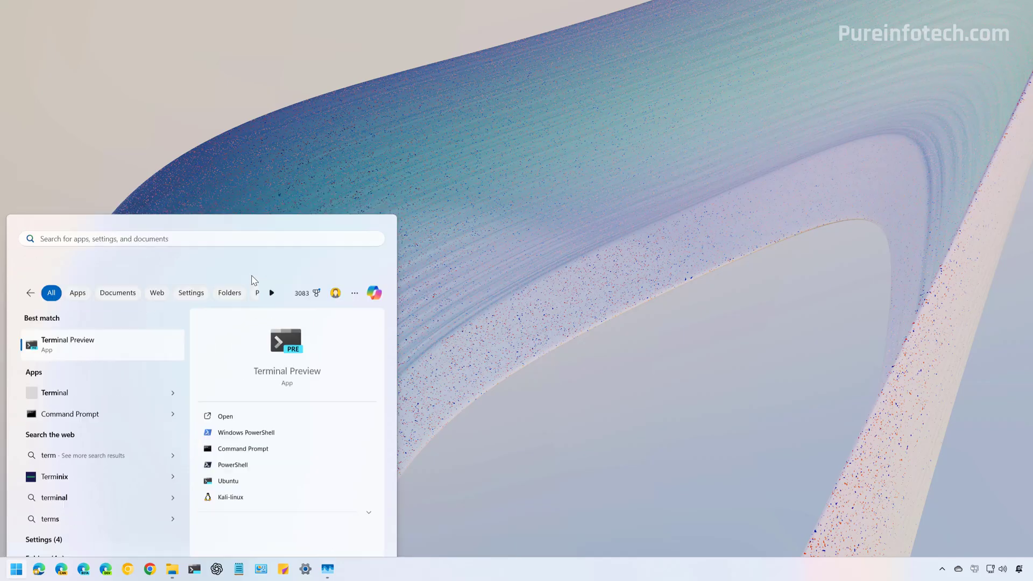
left_click(600, 369)
left_click(388, 97)
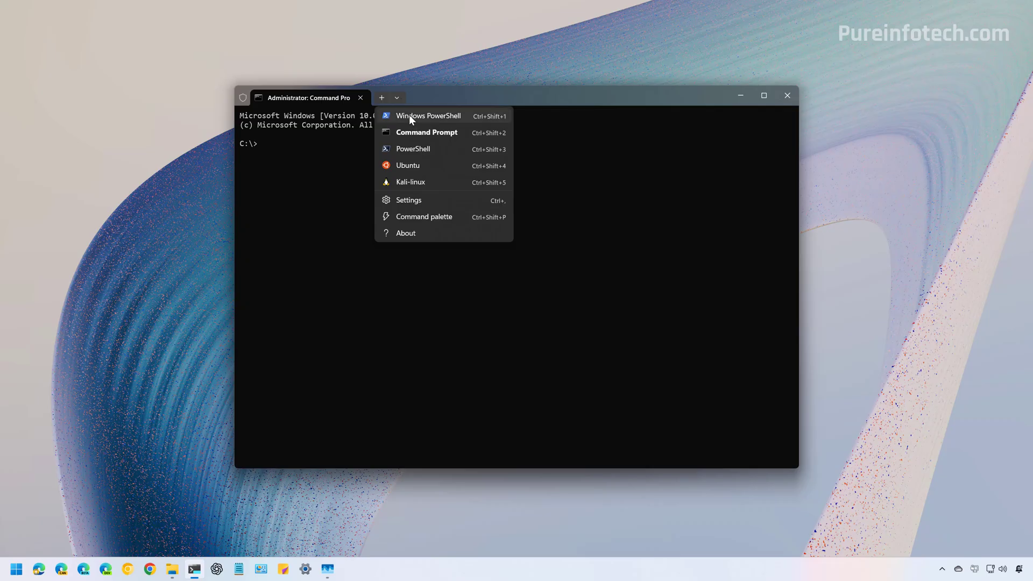
left_click(412, 116)
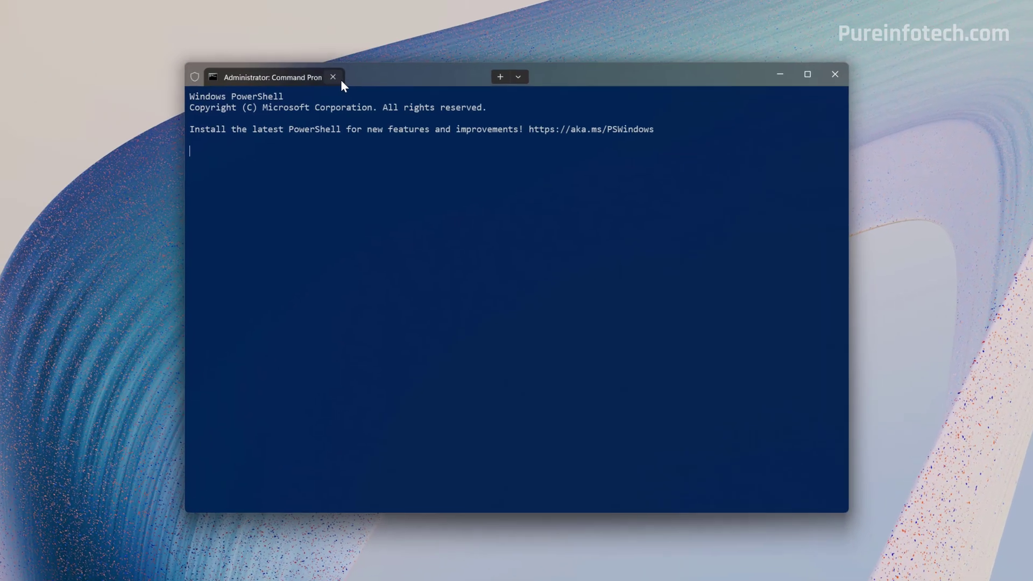
List the disks with Get-Disk, and erase disk 0 with Get-Disk 0 | Clear-Disk -RemoveData, answering A for Yes to All.
type("Get-Disk")
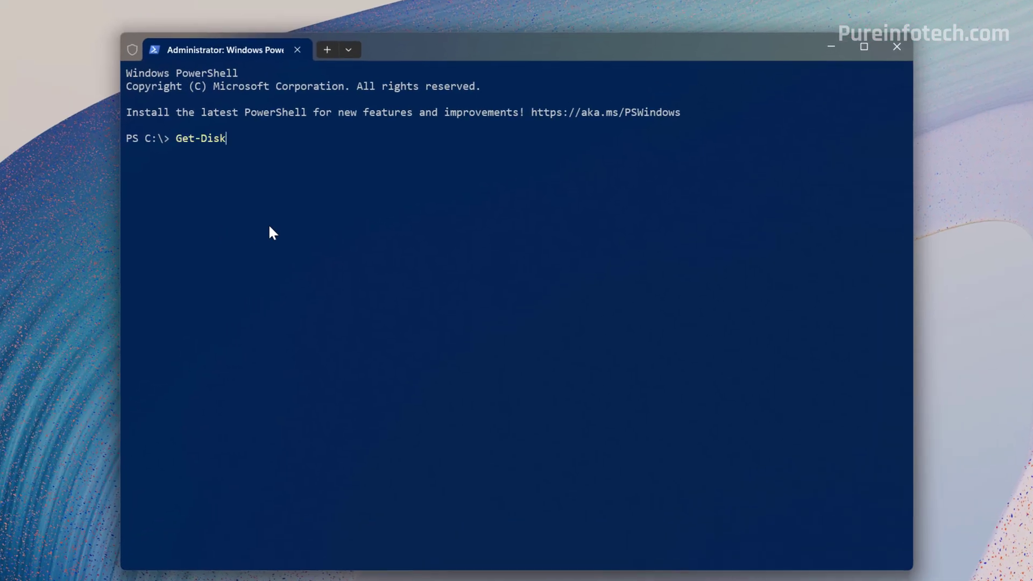
key("Return")
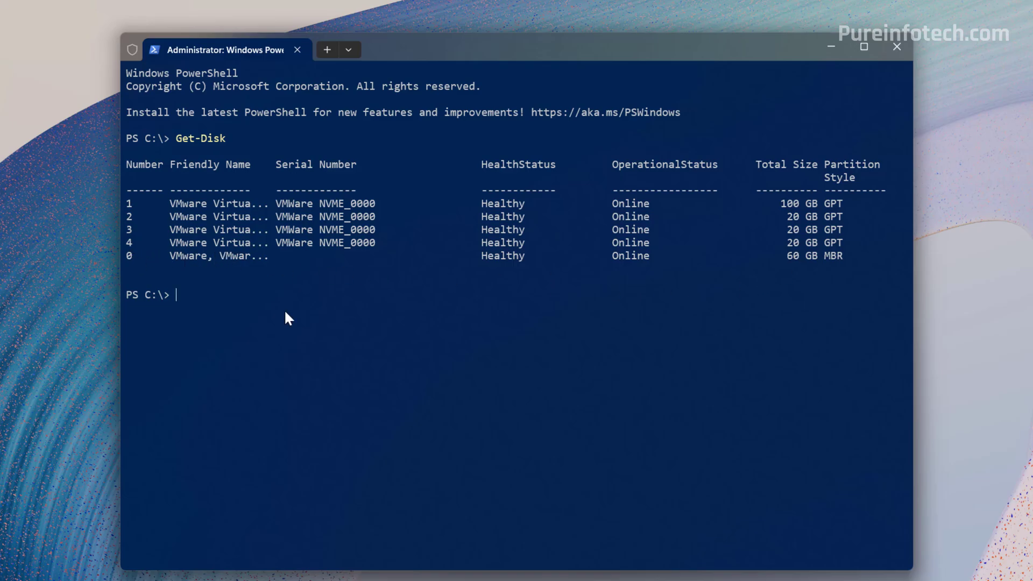
type("Get-Disk 3 | Clear-Disk -RemoveData")
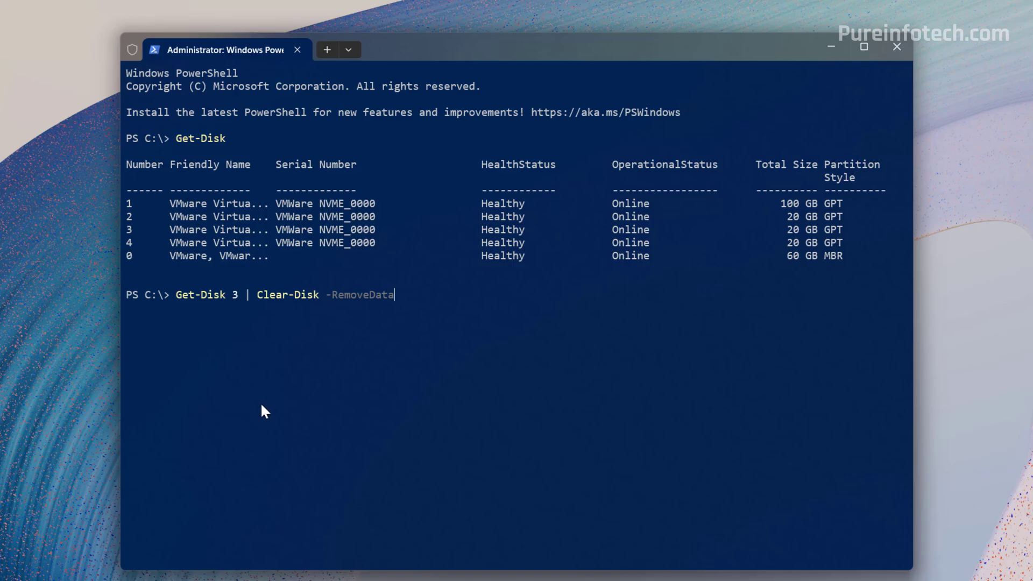
key("BackSpace")
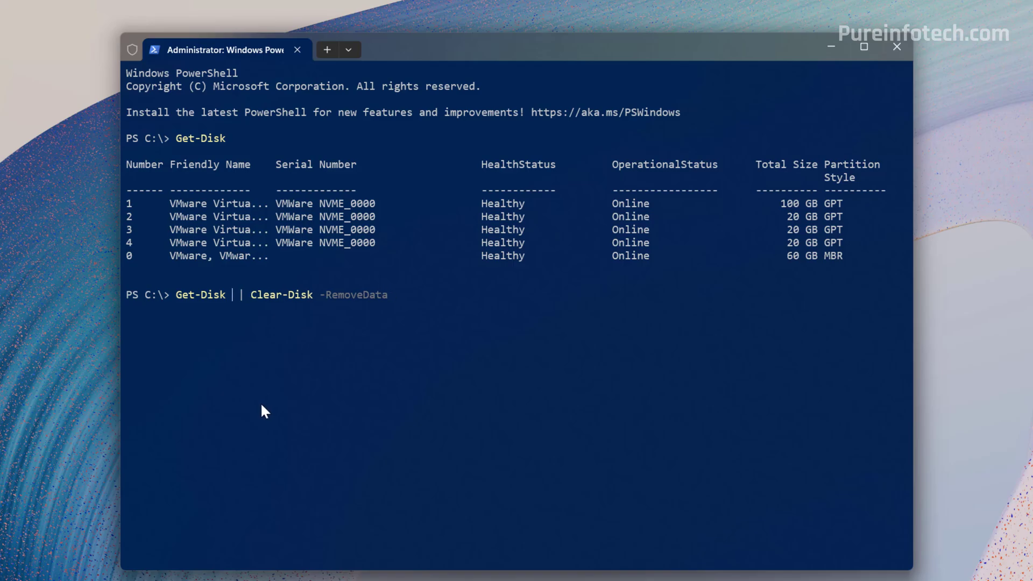
type("0")
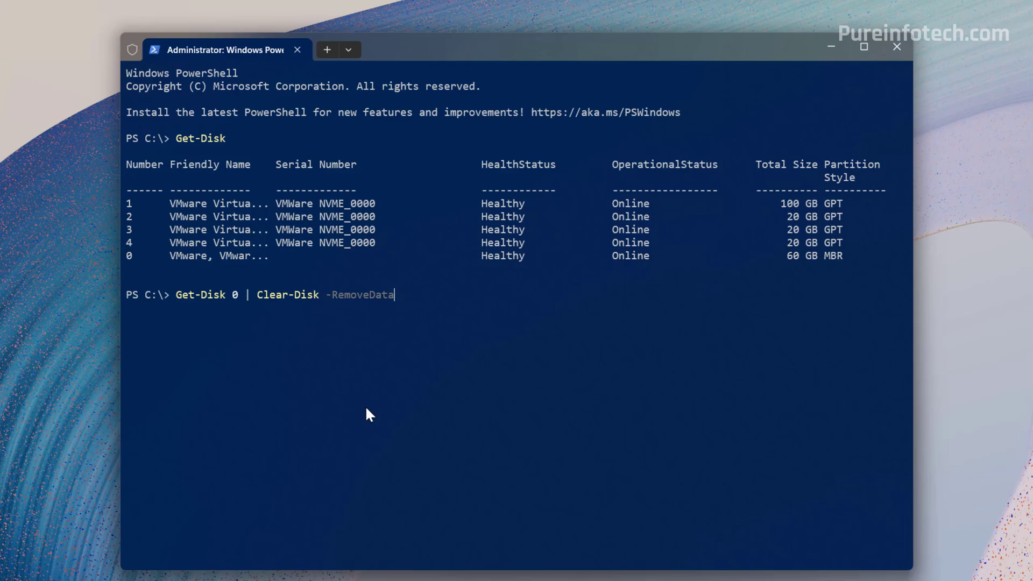
key("Return")
type("A")
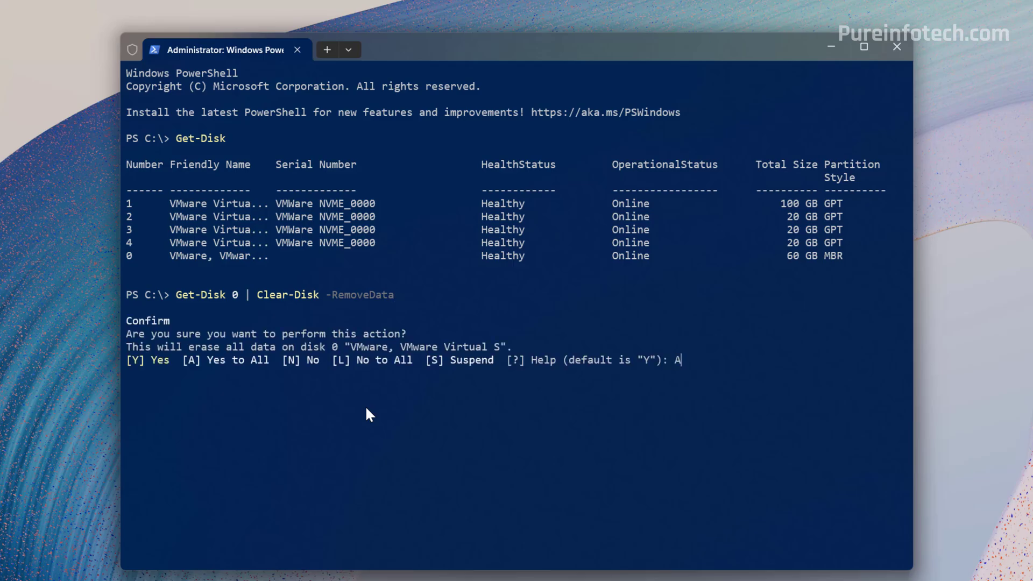
key("Return")
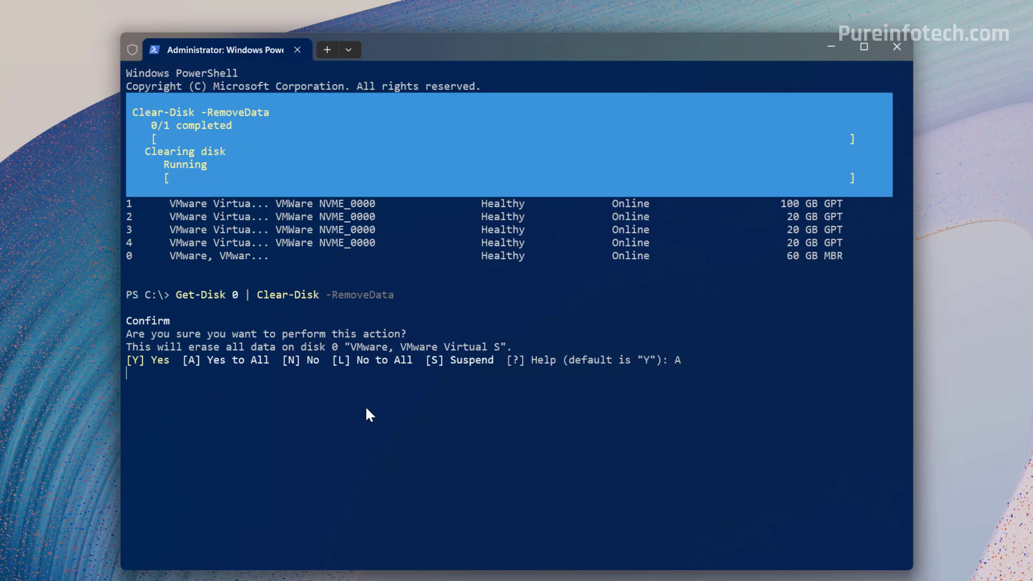
key("Return")
Initialize the erased disk with the command Initialize-Disk -Number 0.
type("Initialize-Disk -Number 3")
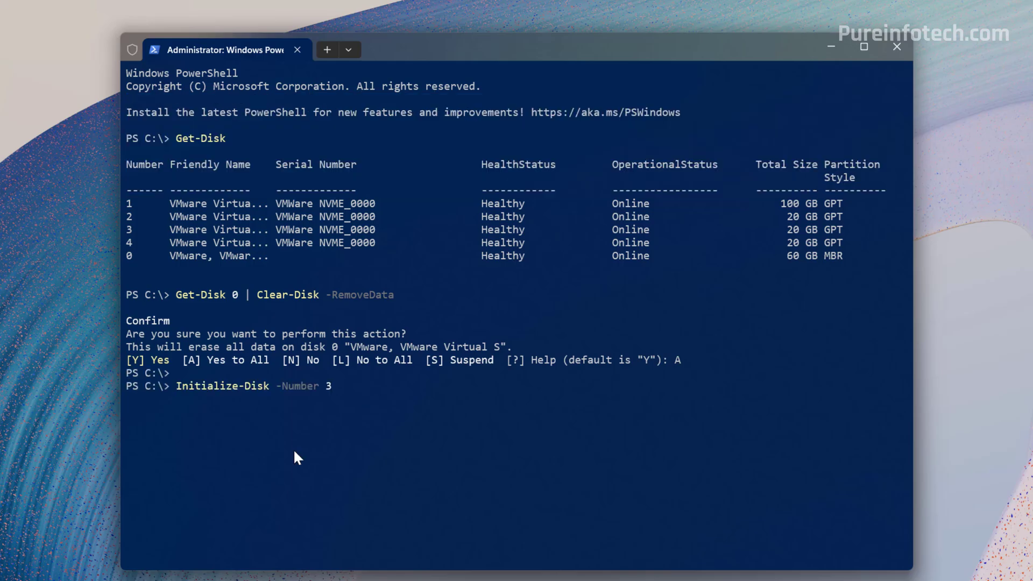
key("BackSpace")
type("0")
key("Return")
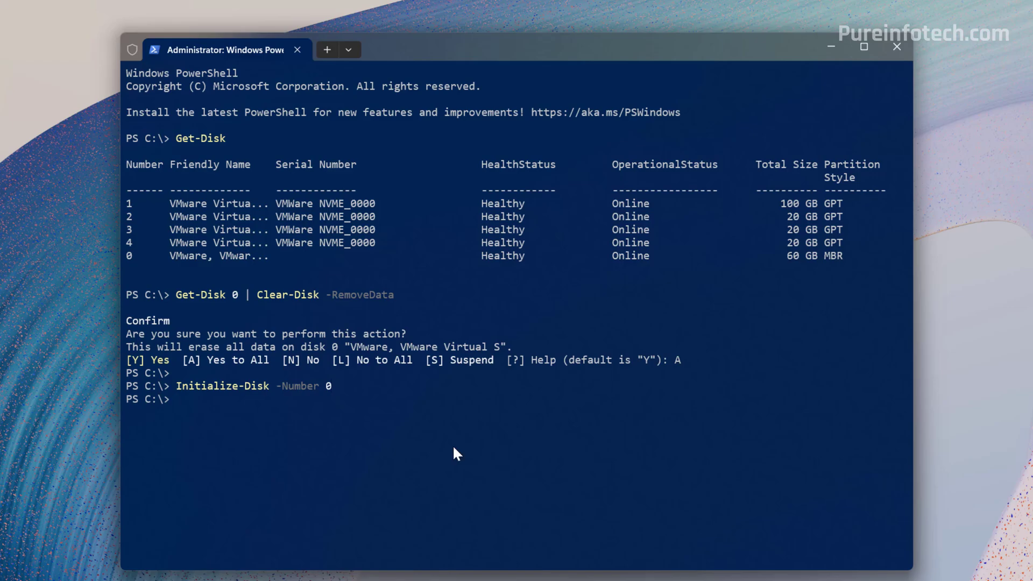
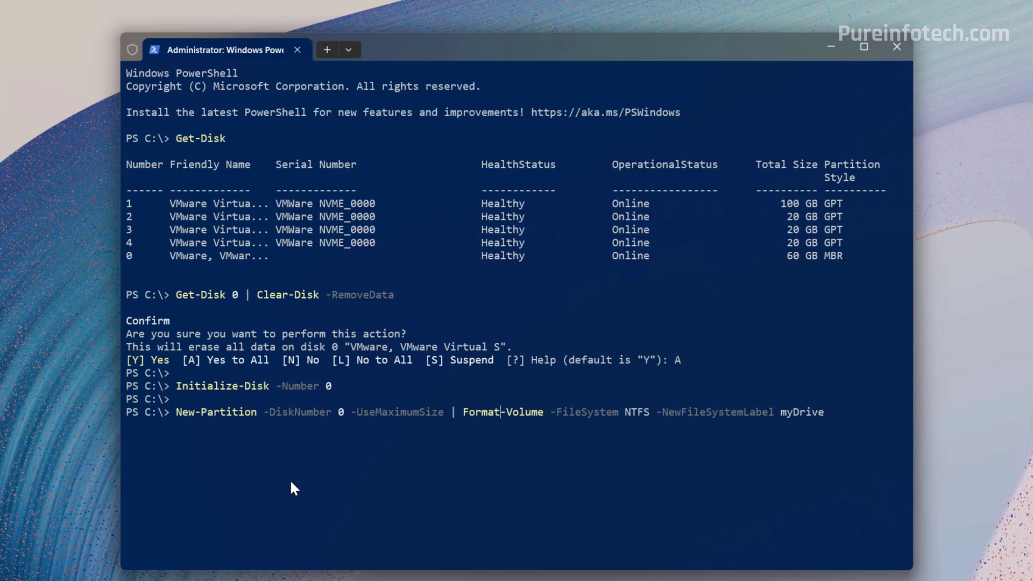
Partition and format the disk with New-Partition -DiskNumber 0 -UseMaximumSize | Format-Volume -FileSystem NTFS -NewFileSystemLabel myDrive.
key("Right")
key("Right")
key("Right")
key("Right")
key("Right")
key("Right")
key("Right")
key("Right")
key("Right")
key("Right")
key("Right")
key("Right")
key("Right")
key("Right")
key("Right")
key("Right")
key("Return")
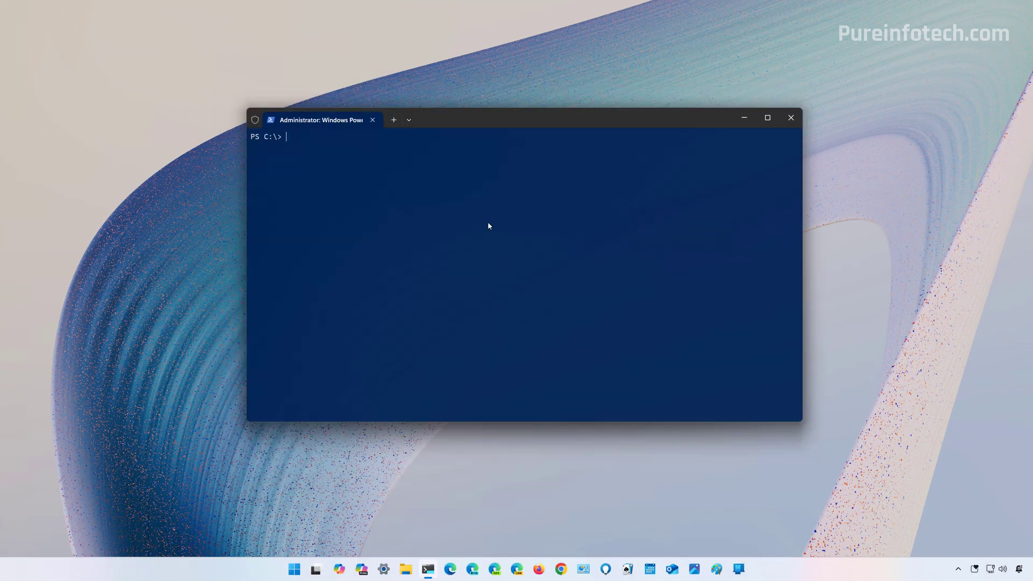
Assign drive letter H to the partition on disk 1 with Get-Partition -DiskNumber 1 | Set-Partition -NewDriveLetter H.
type("Get-Partition -DiskNumber 3 | Set-Partition -NewDriveLetter H")
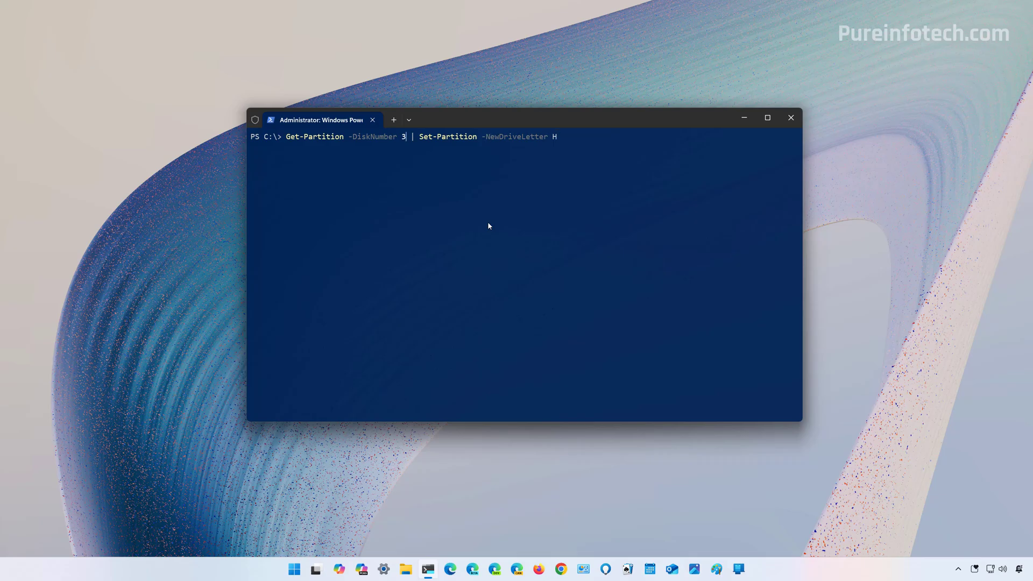
key("BackSpace")
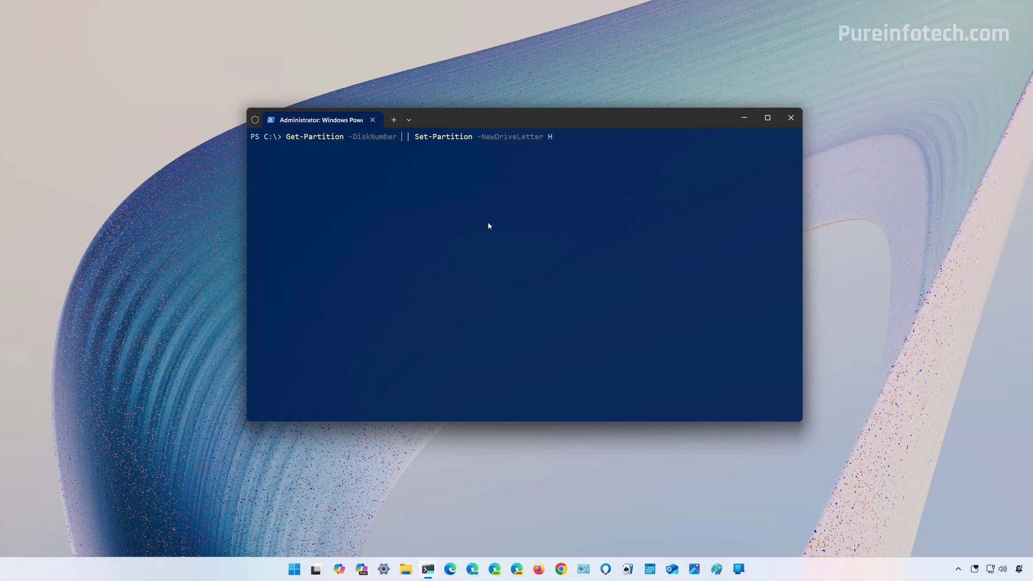
type("1")
key("ctrl+Right")
key("ctrl+Right")
key("ctrl+Right")
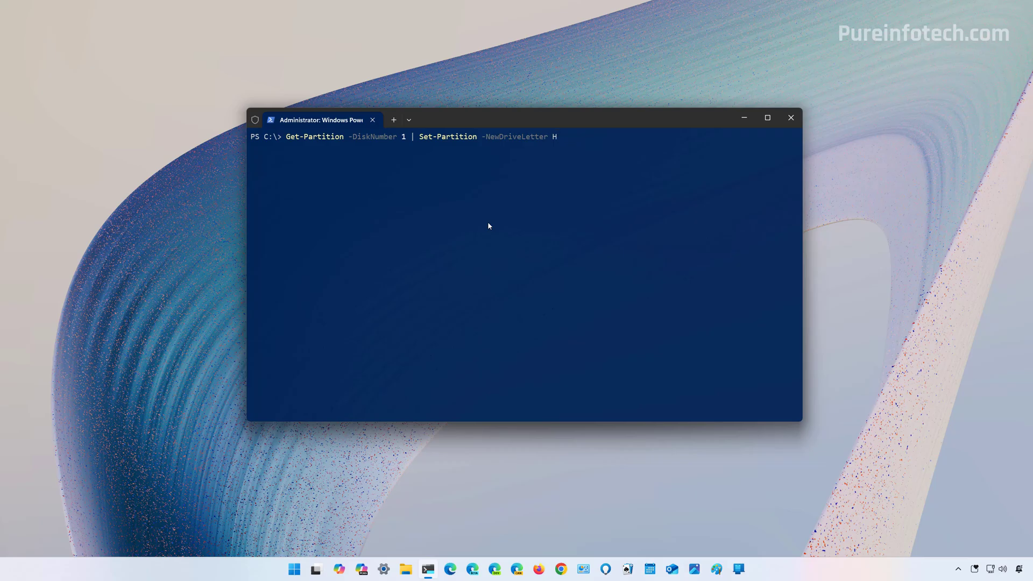
key("Return")
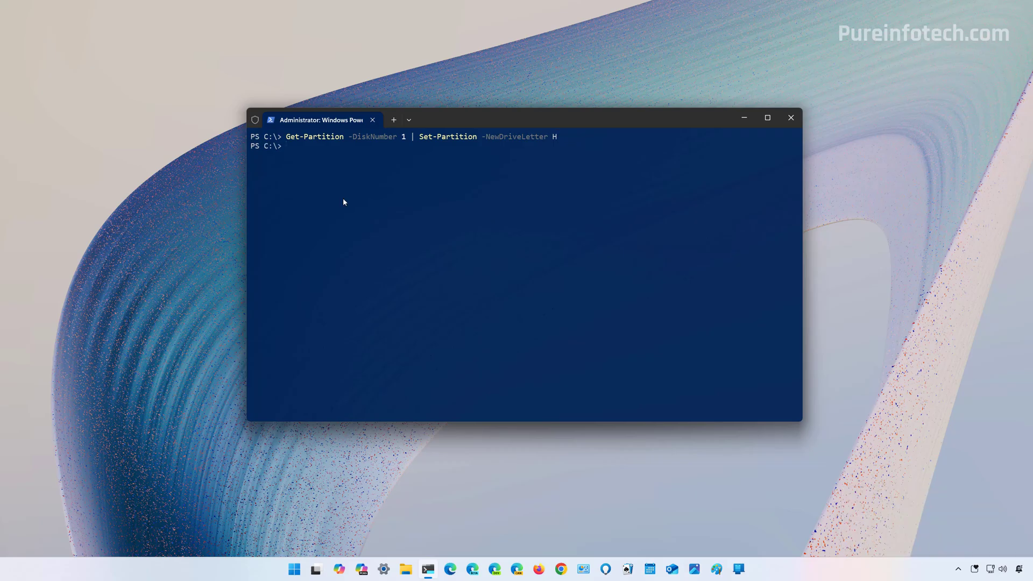